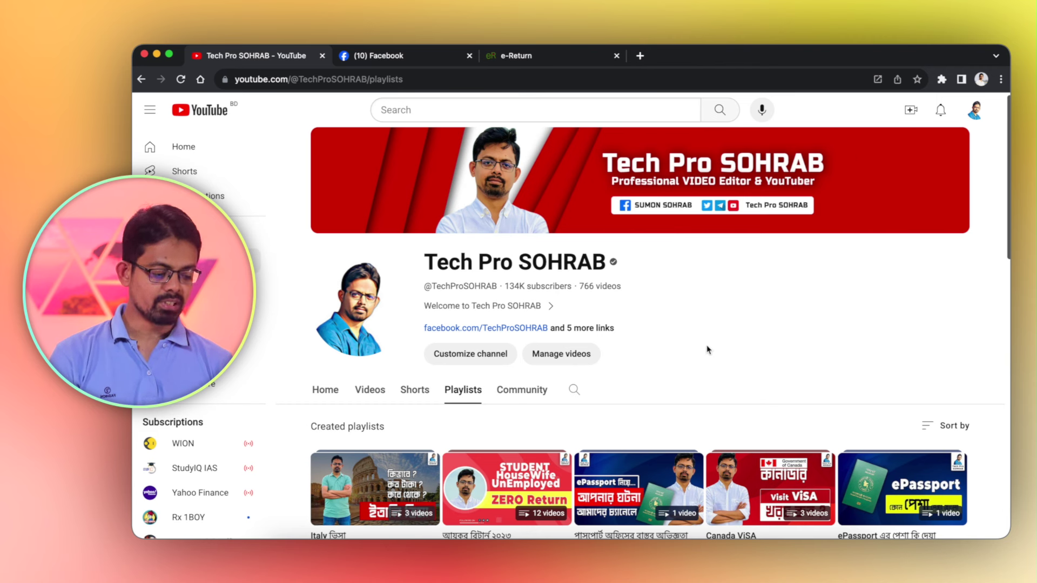
Open the full আয়কর রিটার্ন ২০২৩ playlist from the channel's list of created playlists
{"action": "left_click", "coordinate": [325, 391]}
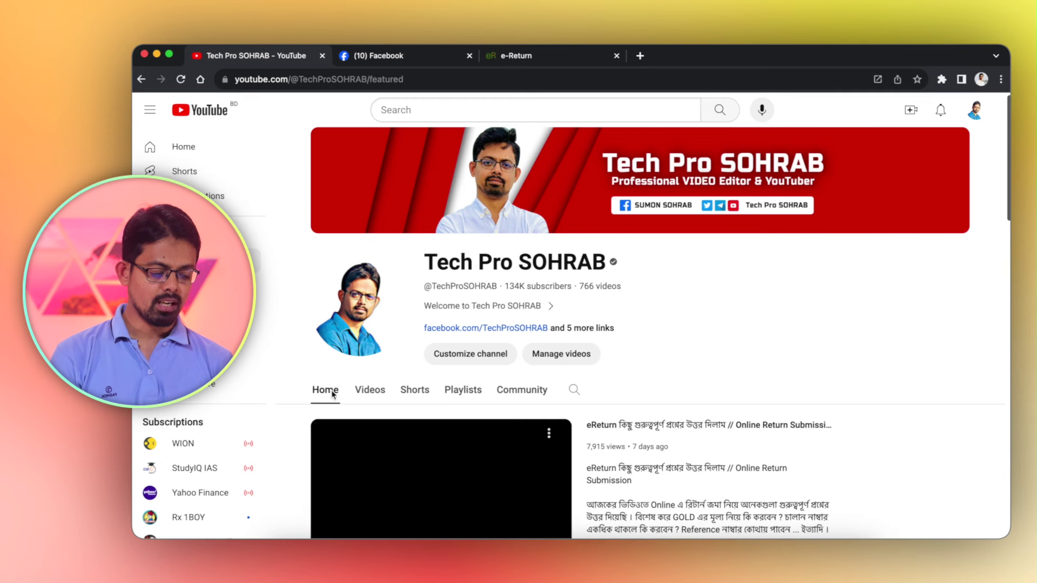
{"action": "left_click", "coordinate": [466, 390]}
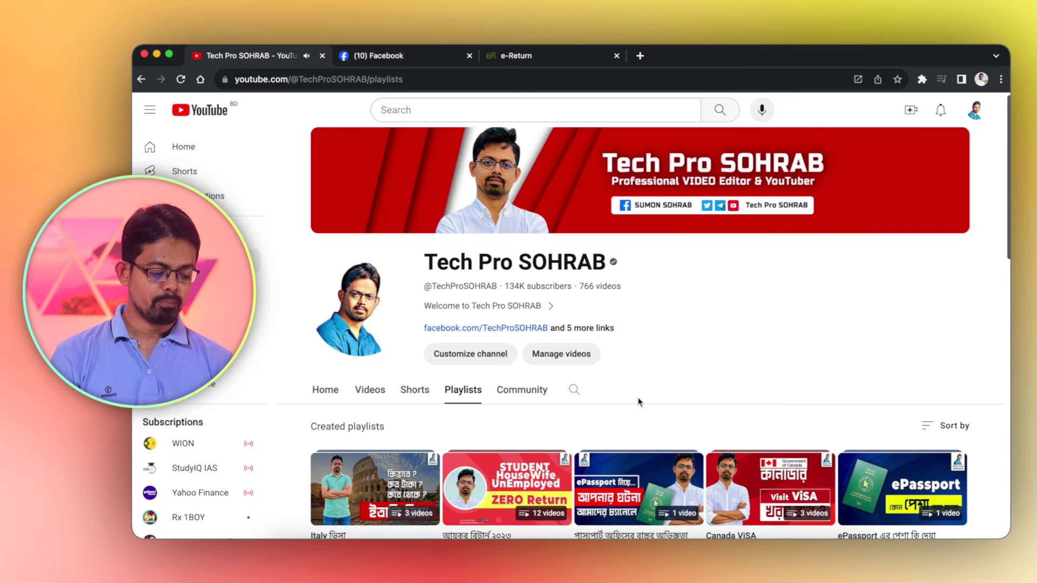
{"action": "scroll", "coordinate": [642, 403], "scroll_direction": "down", "scroll_amount": 1}
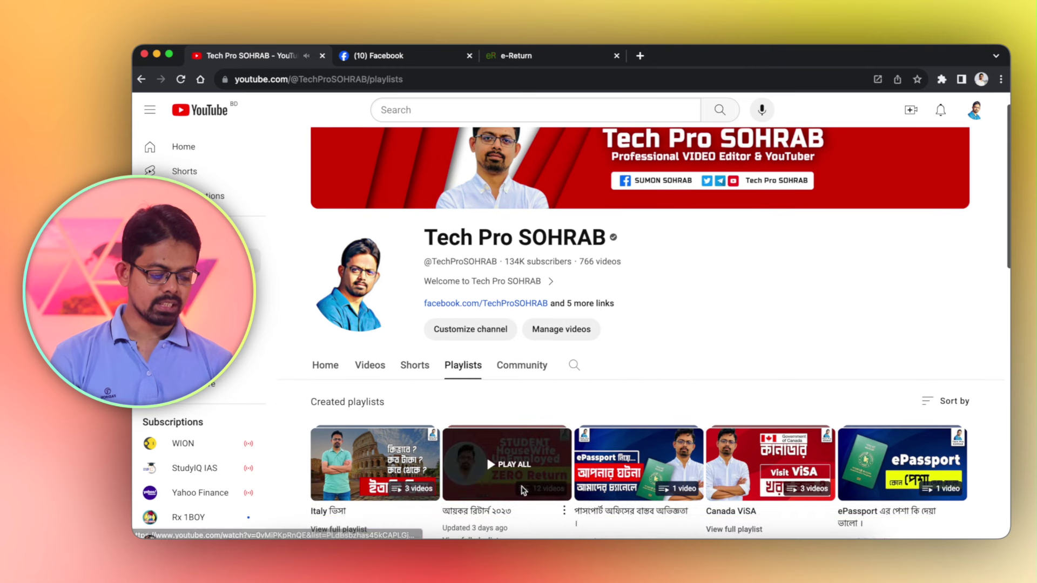
{"action": "scroll", "coordinate": [463, 470], "scroll_direction": "down", "scroll_amount": 2}
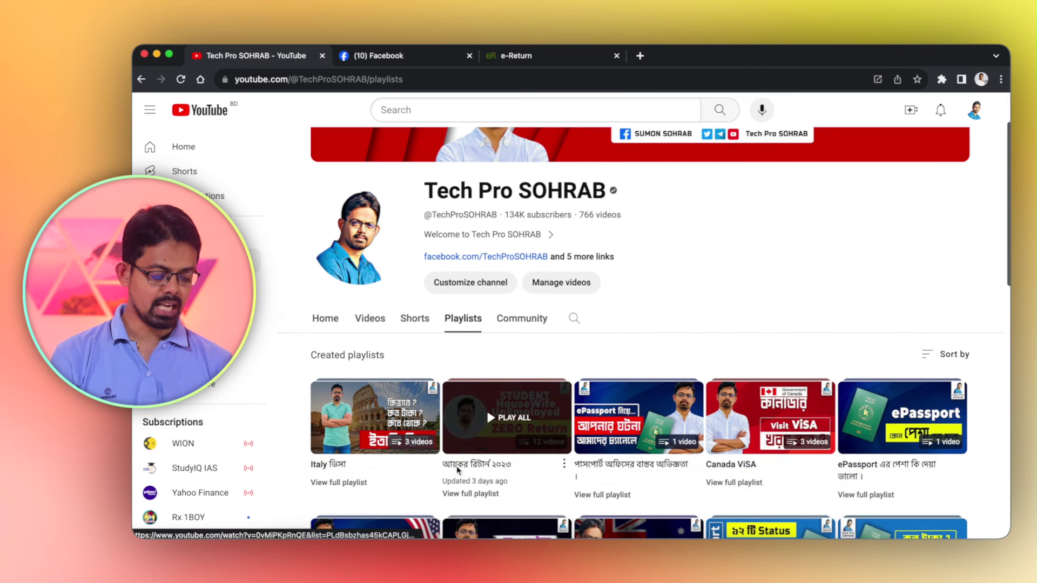
{"action": "left_click", "coordinate": [488, 496]}
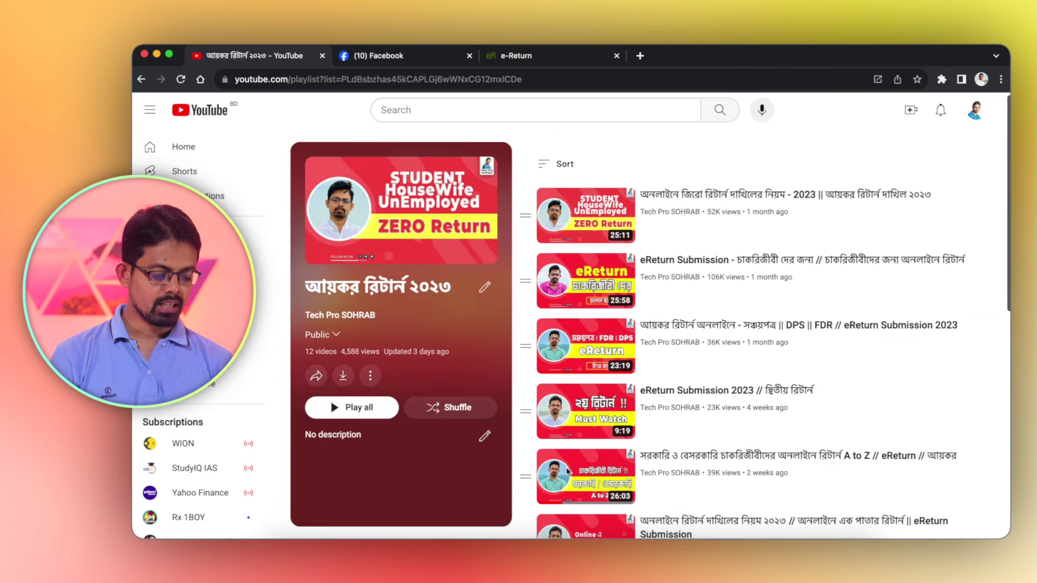
Look through all the eReturn tutorial videos in the আয়কর রিটার্ন ২০২৩ playlist
{"action": "scroll", "coordinate": [931, 377], "scroll_direction": "down", "scroll_amount": 7}
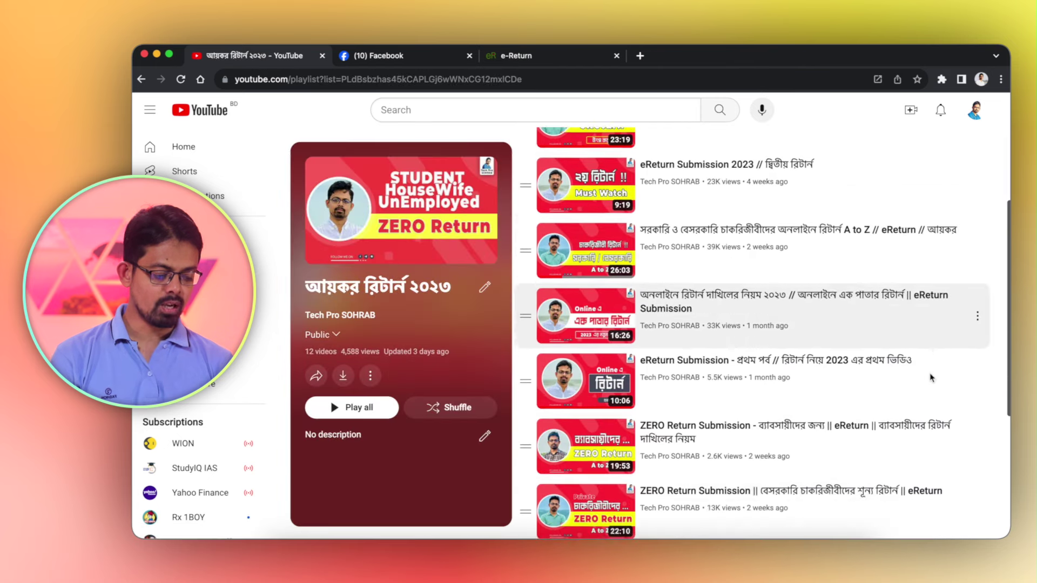
{"action": "scroll", "coordinate": [928, 373], "scroll_direction": "up", "scroll_amount": 7}
{"action": "scroll", "coordinate": [929, 373], "scroll_direction": "down", "scroll_amount": 7}
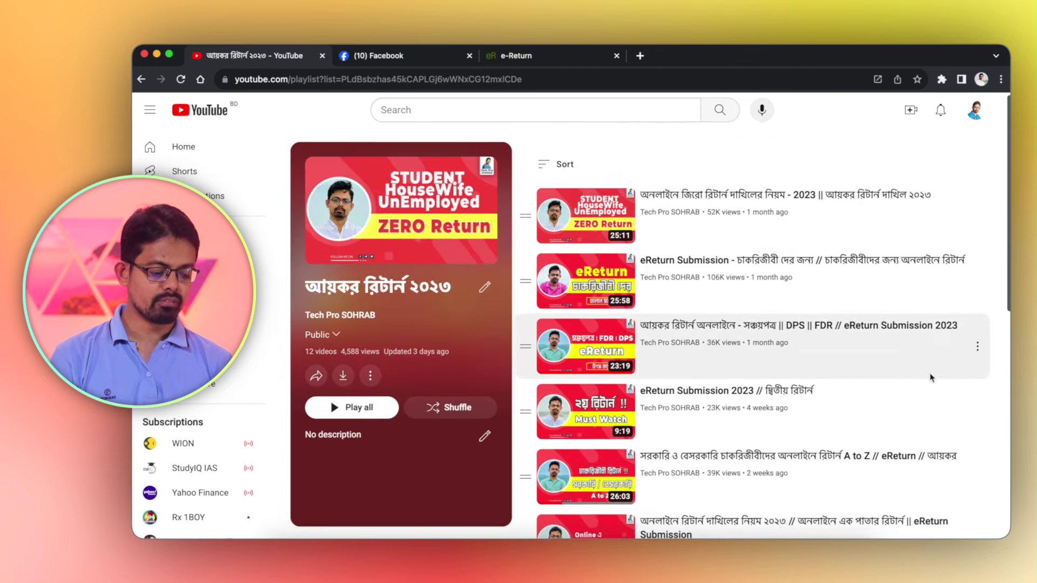
{"action": "scroll", "coordinate": [931, 377], "scroll_direction": "up", "scroll_amount": 7}
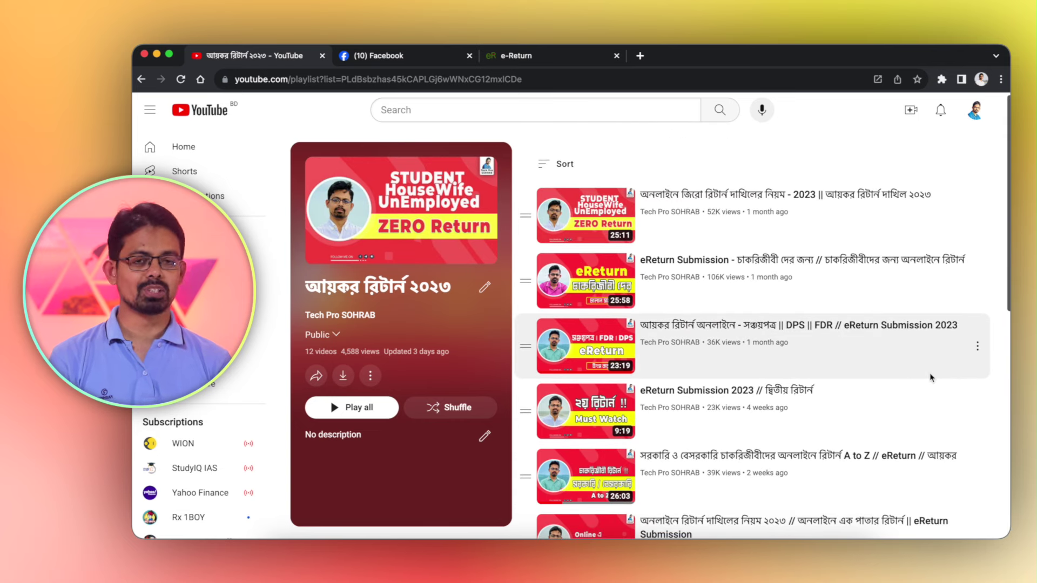
{"action": "scroll", "coordinate": [901, 409], "scroll_direction": "down", "scroll_amount": 7}
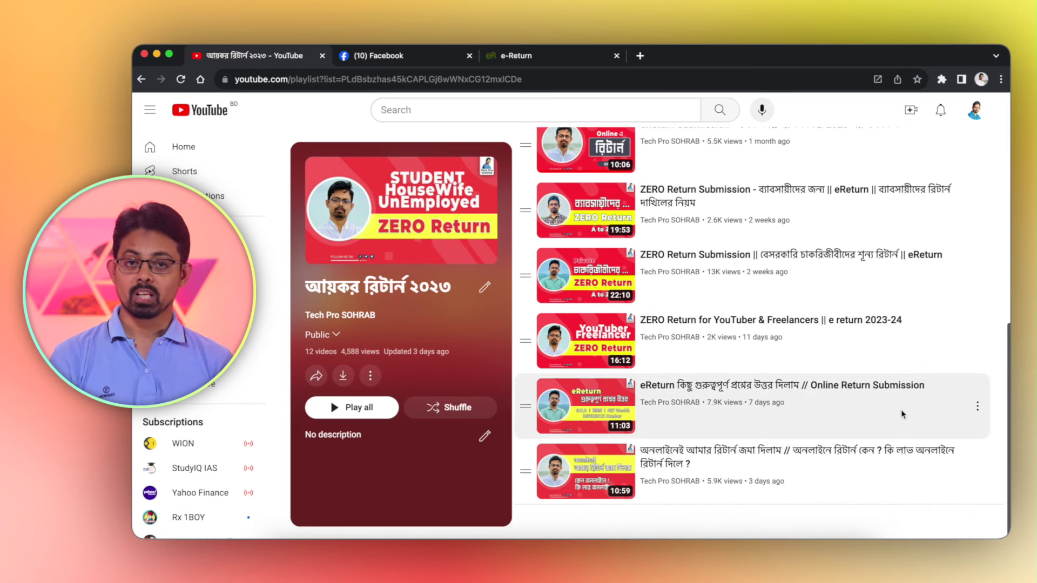
{"action": "scroll", "coordinate": [901, 409], "scroll_direction": "up", "scroll_amount": 7}
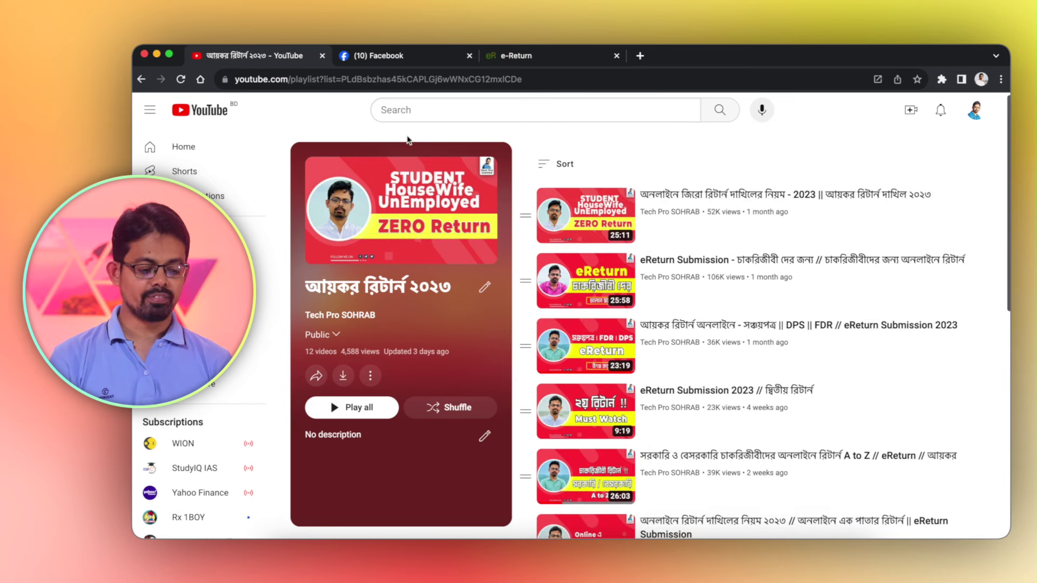
Switch to the Facebook page and open the eReturn 2023 playlist linked from a video post
{"action": "left_click", "coordinate": [378, 56]}
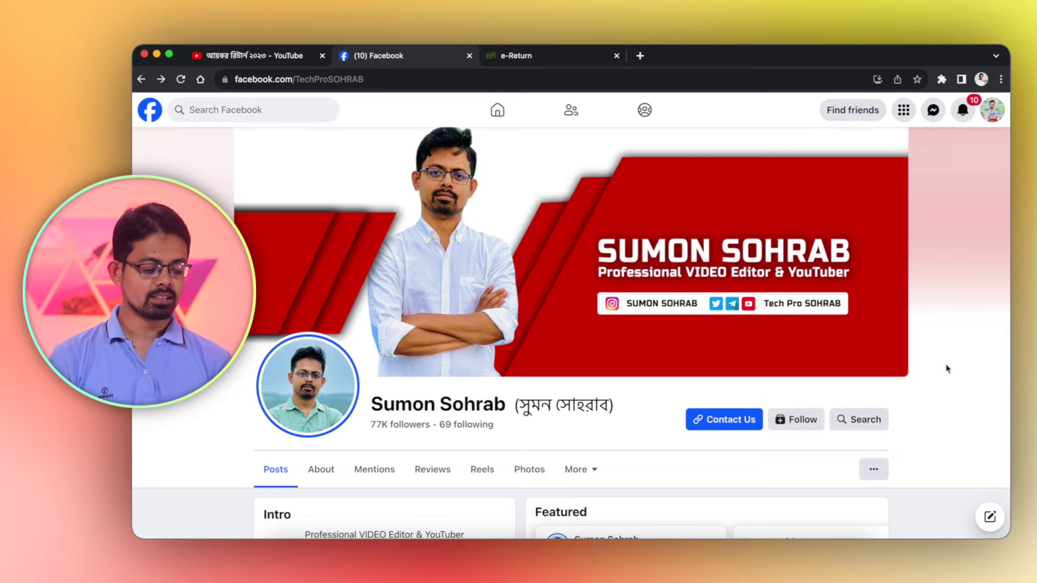
{"action": "scroll", "coordinate": [946, 369], "scroll_direction": "down", "scroll_amount": 15}
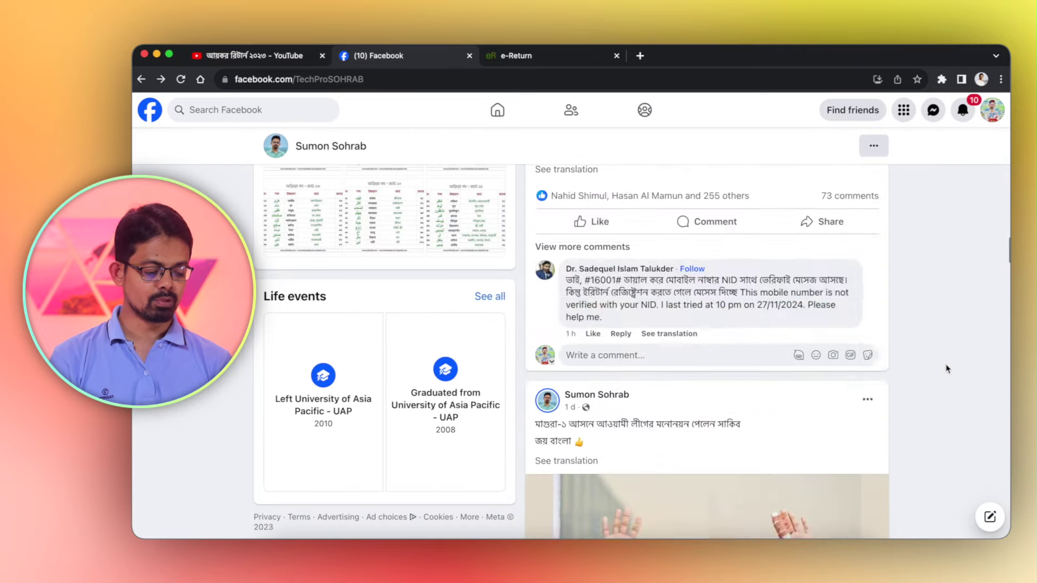
{"action": "scroll", "coordinate": [946, 369], "scroll_direction": "down", "scroll_amount": 20}
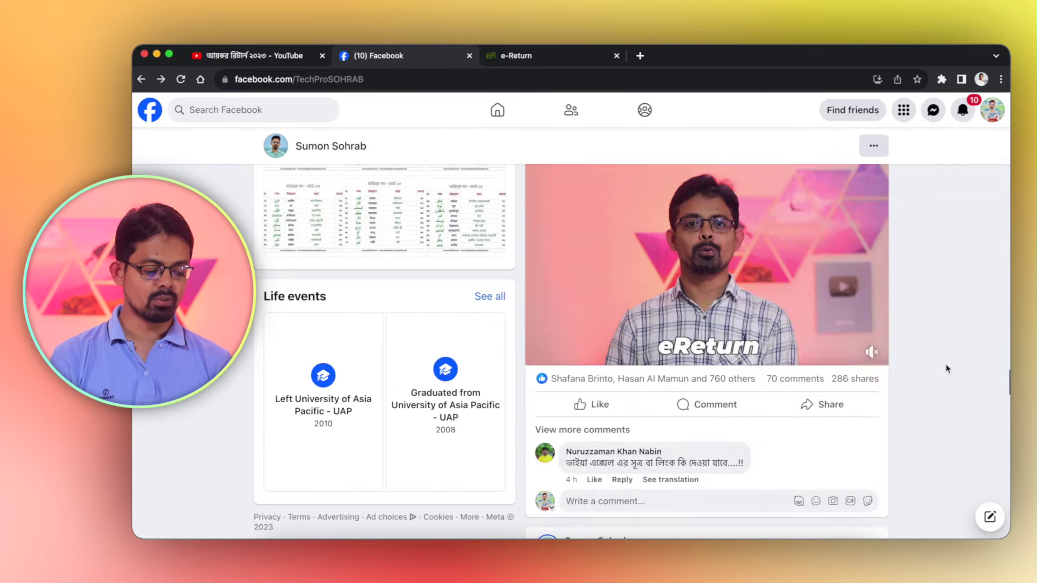
{"action": "scroll", "coordinate": [946, 369], "scroll_direction": "up", "scroll_amount": 10}
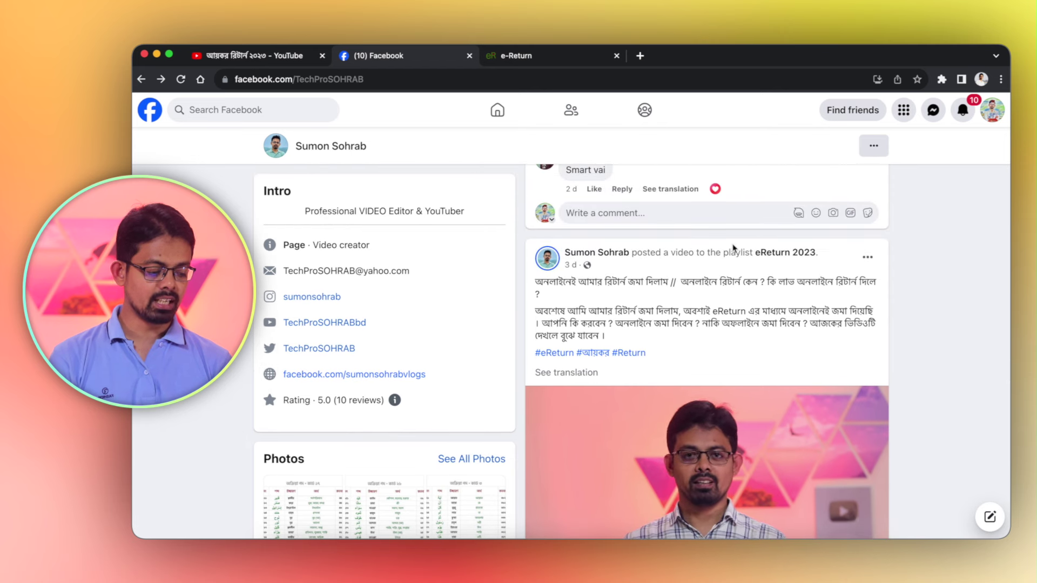
{"action": "left_click", "coordinate": [792, 255]}
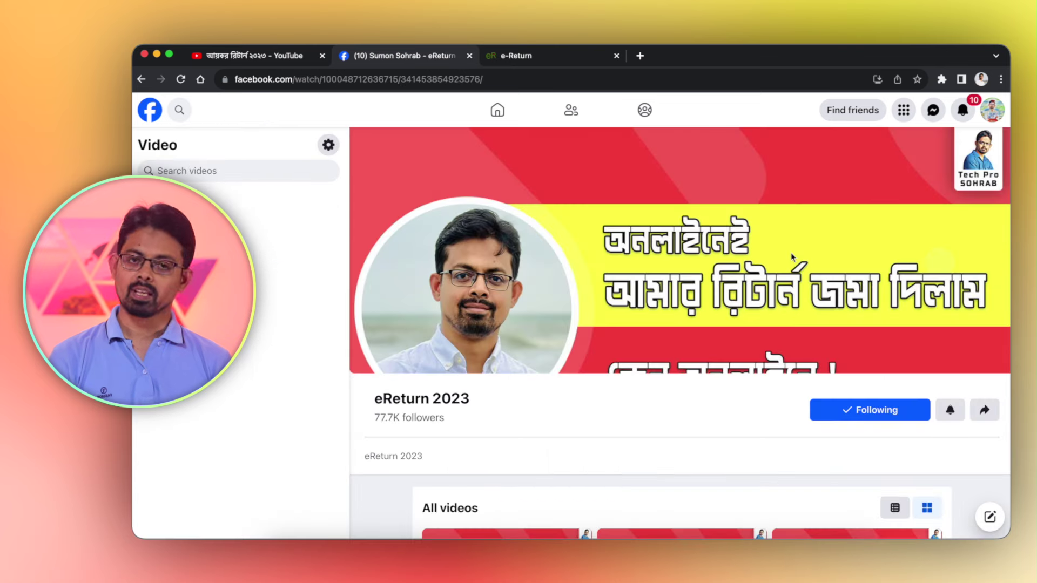
Look through the videos listed in the Facebook eReturn 2023 playlist
{"action": "scroll", "coordinate": [791, 252], "scroll_direction": "down", "scroll_amount": 7}
{"action": "scroll", "coordinate": [897, 200], "scroll_direction": "up", "scroll_amount": 3}
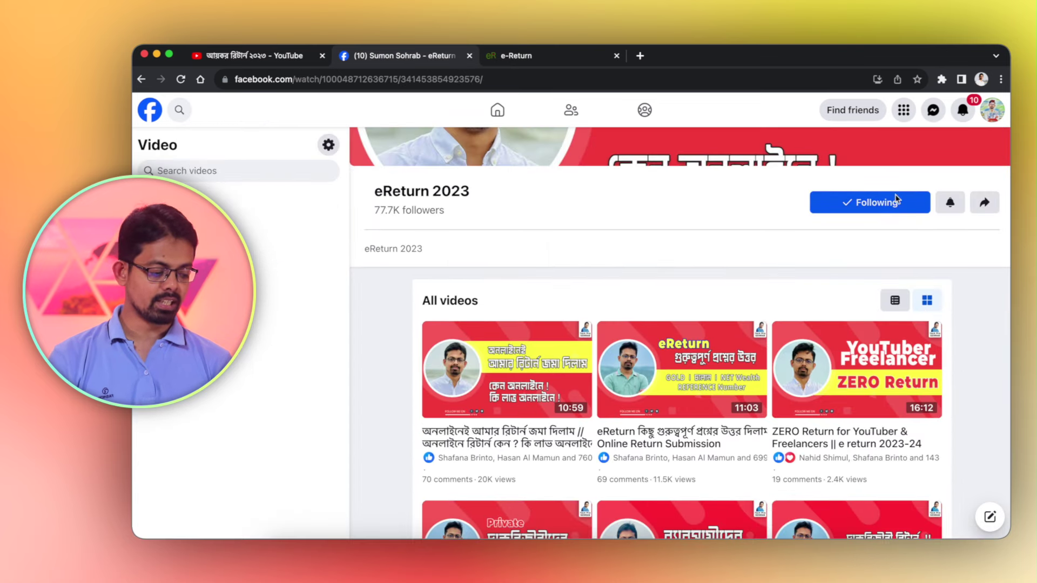
{"action": "scroll", "coordinate": [758, 300], "scroll_direction": "down", "scroll_amount": 3}
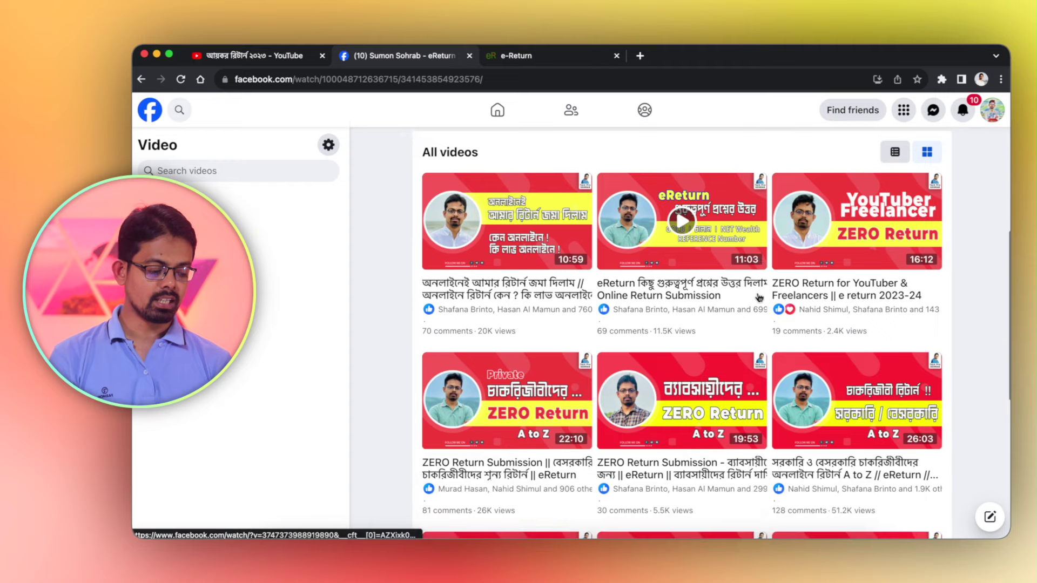
{"action": "scroll", "coordinate": [758, 298], "scroll_direction": "down", "scroll_amount": 7}
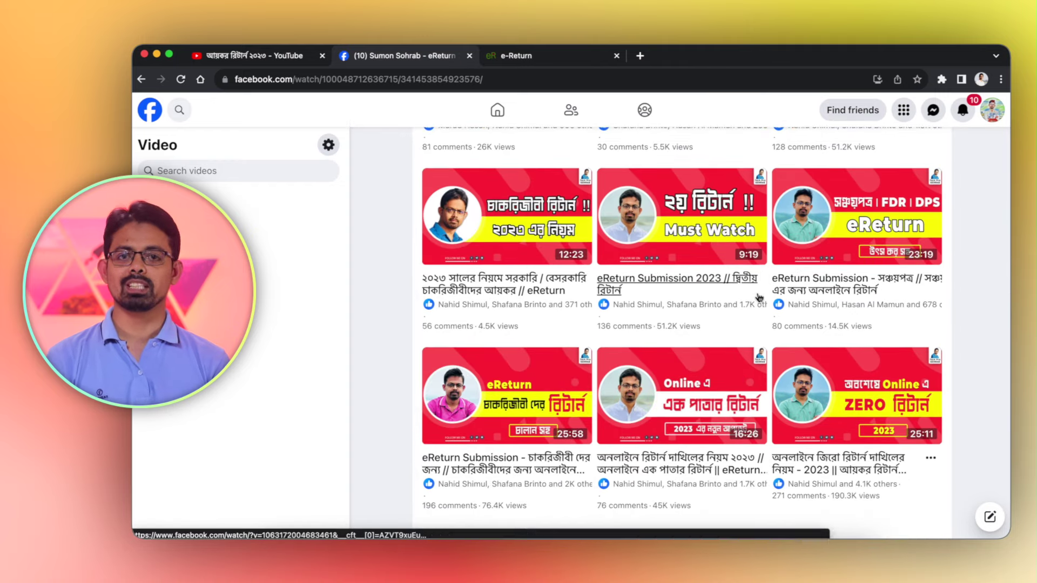
{"action": "scroll", "coordinate": [759, 298], "scroll_direction": "up", "scroll_amount": 5}
{"action": "scroll", "coordinate": [758, 298], "scroll_direction": "up", "scroll_amount": 5}
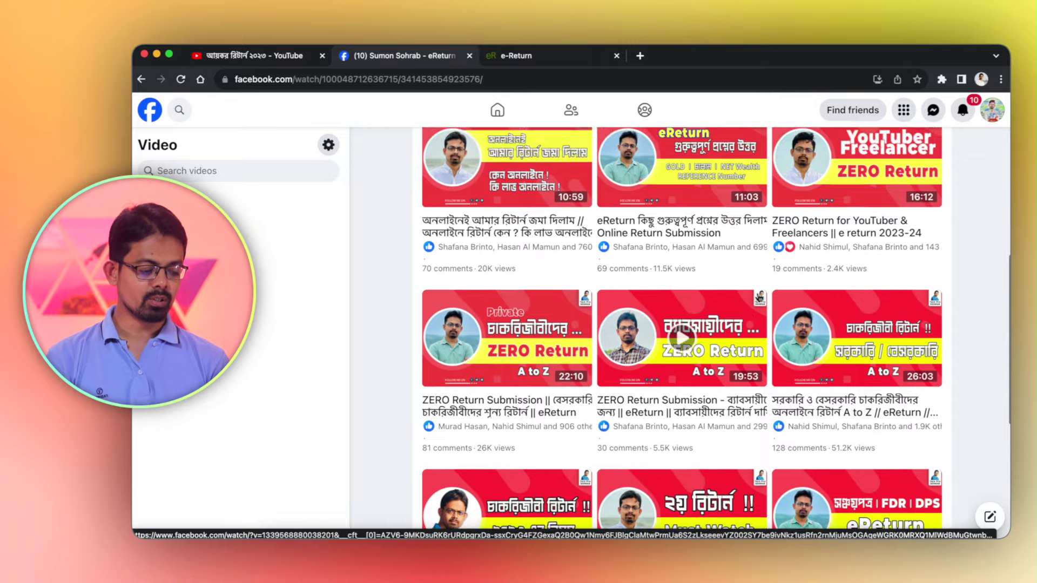
{"action": "scroll", "coordinate": [759, 298], "scroll_direction": "down", "scroll_amount": 10}
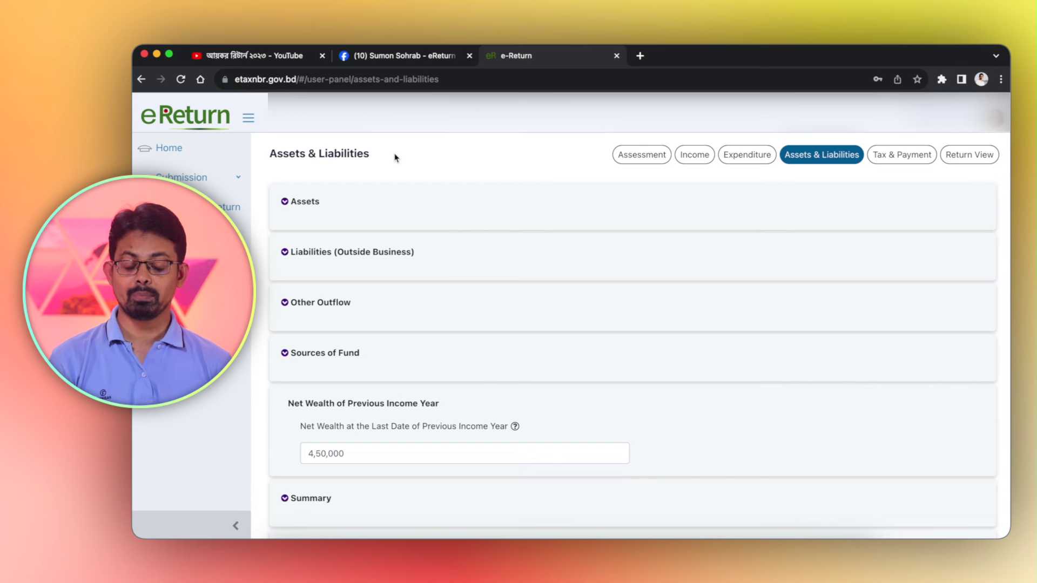
On the e-Return site, expand the Assets section of Assets & Liabilities and examine the business capital entry
{"action": "left_click", "coordinate": [284, 202]}
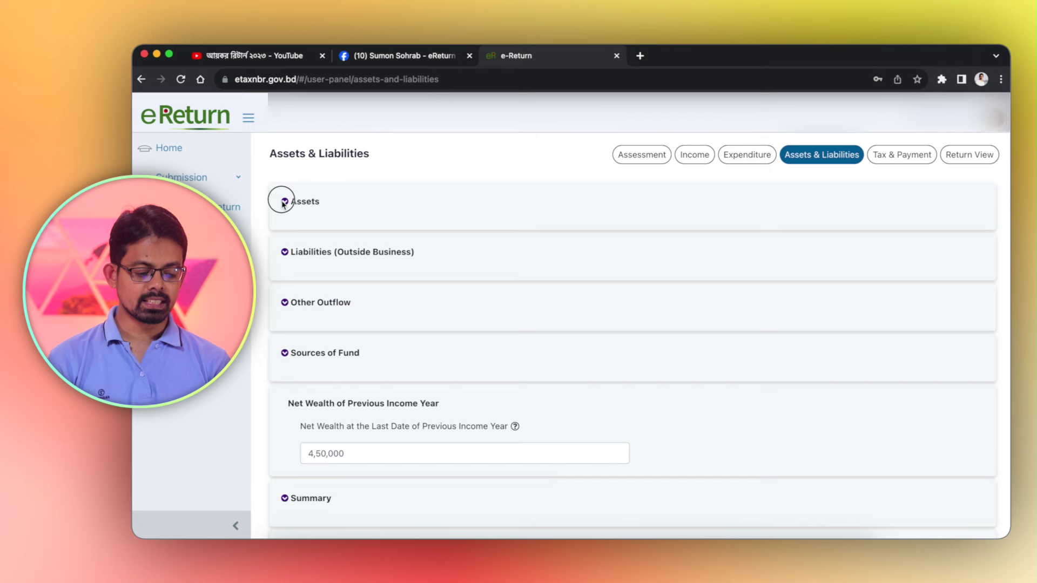
{"action": "scroll", "coordinate": [525, 367], "scroll_direction": "down", "scroll_amount": 8}
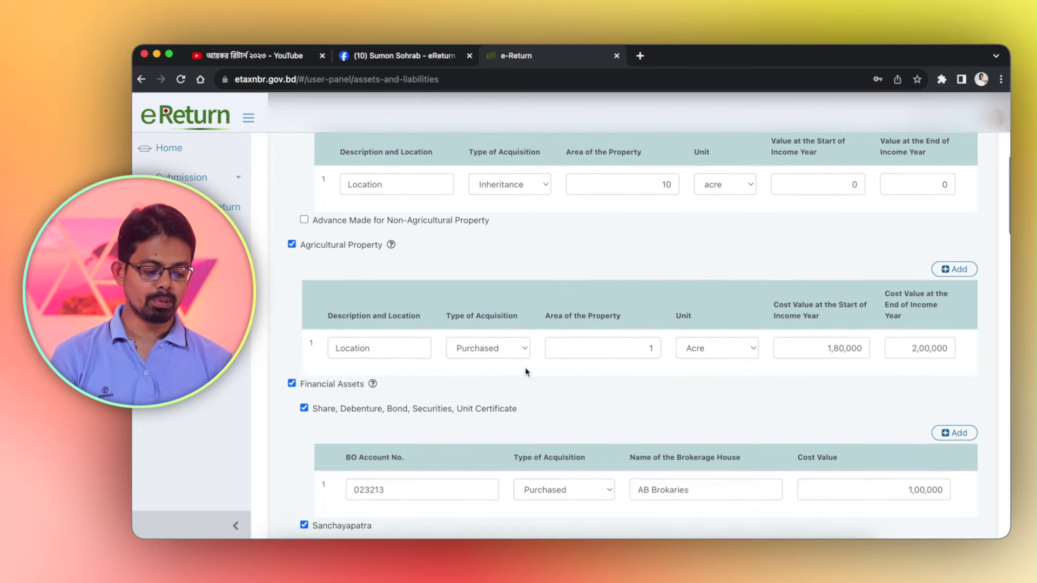
{"action": "scroll", "coordinate": [525, 368], "scroll_direction": "up", "scroll_amount": 10}
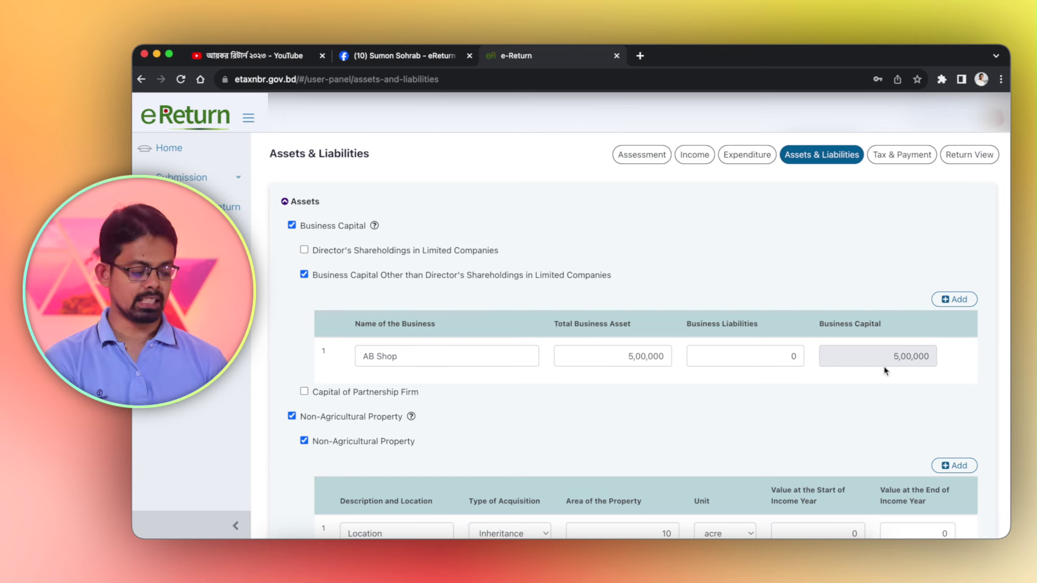
Examine the non-agricultural property's description and location field and its type of acquisition options
{"action": "scroll", "coordinate": [886, 371], "scroll_direction": "down", "scroll_amount": 5}
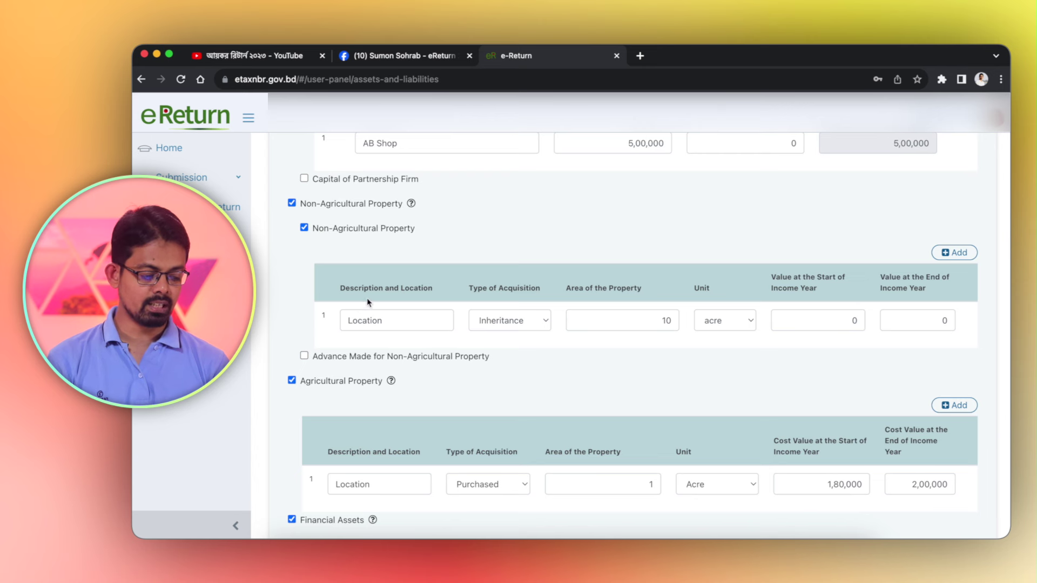
{"action": "left_click", "coordinate": [398, 322]}
{"action": "left_click_drag", "start_coordinate": [398, 322], "coordinate": [329, 316]}
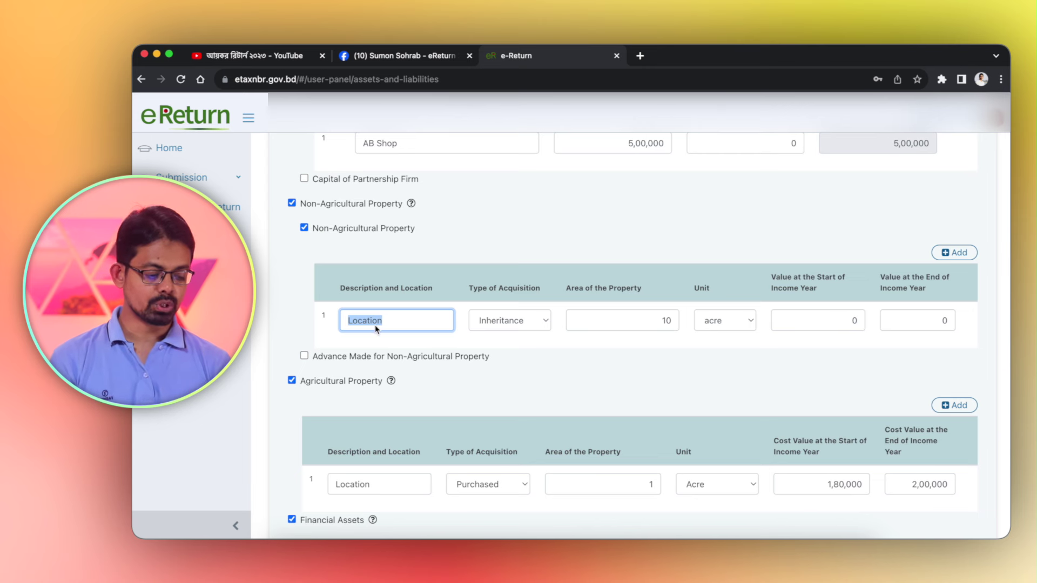
{"action": "left_click", "coordinate": [511, 319]}
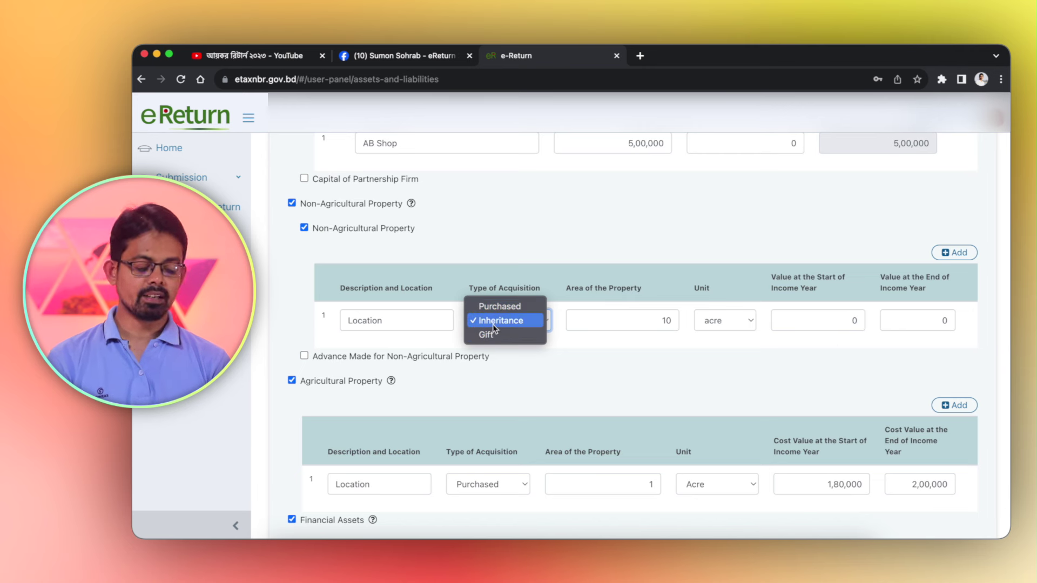
{"action": "left_click", "coordinate": [642, 330]}
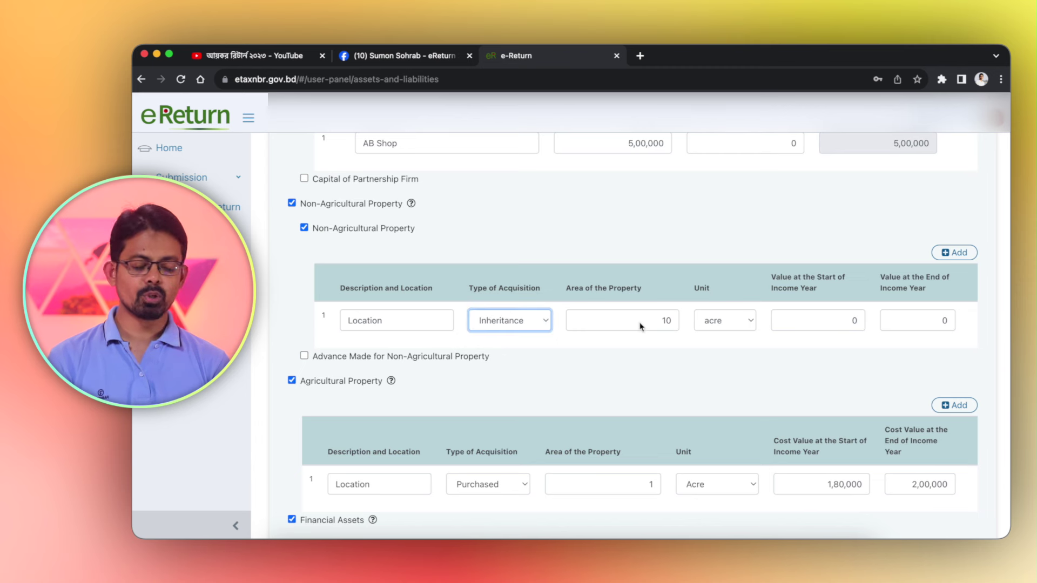
Check the area units available for the non-agricultural property and choose acre
{"action": "left_click", "coordinate": [708, 323]}
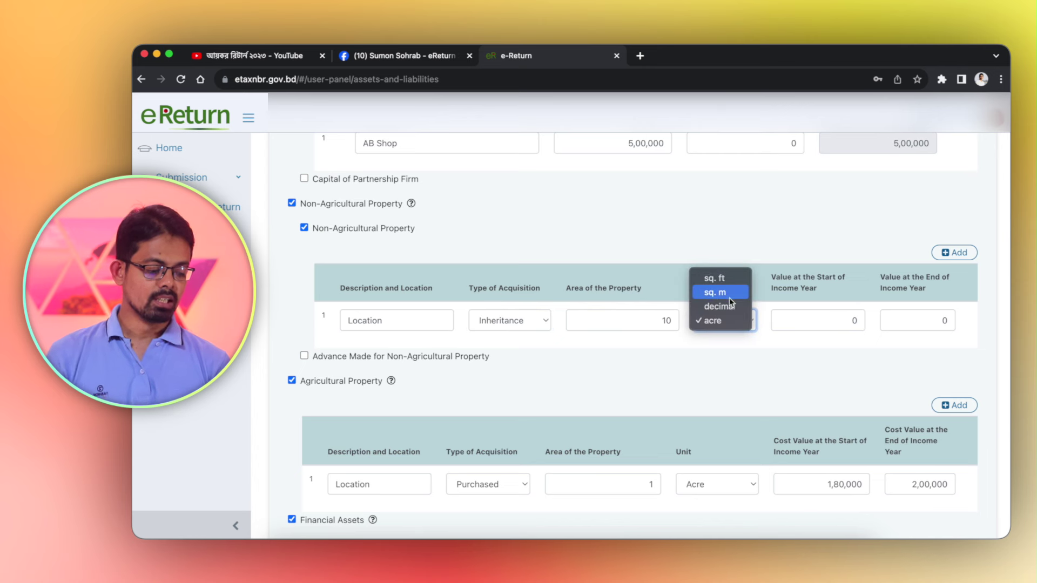
{"action": "left_click", "coordinate": [722, 322]}
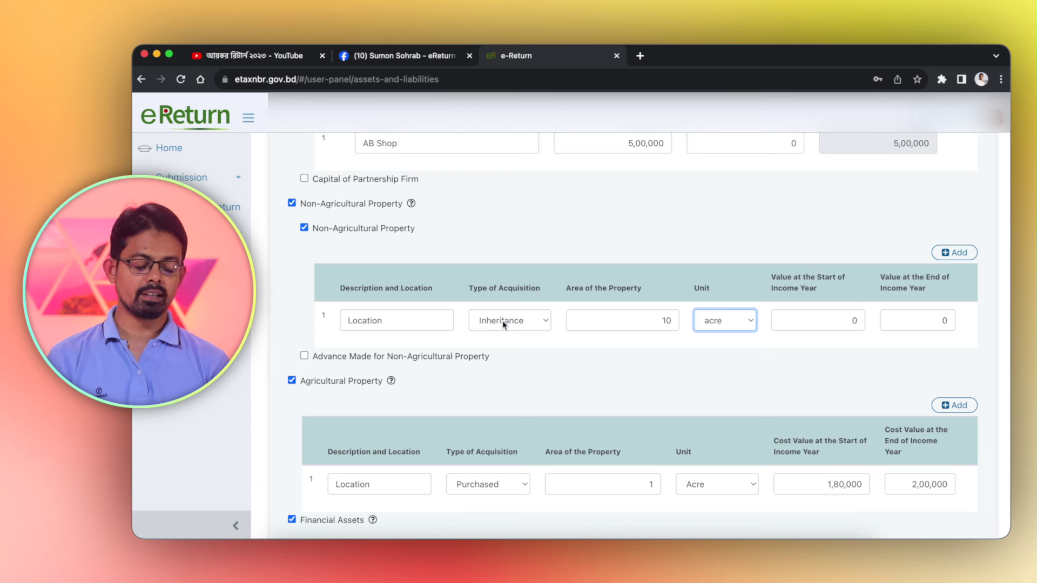
{"action": "left_click", "coordinate": [828, 348]}
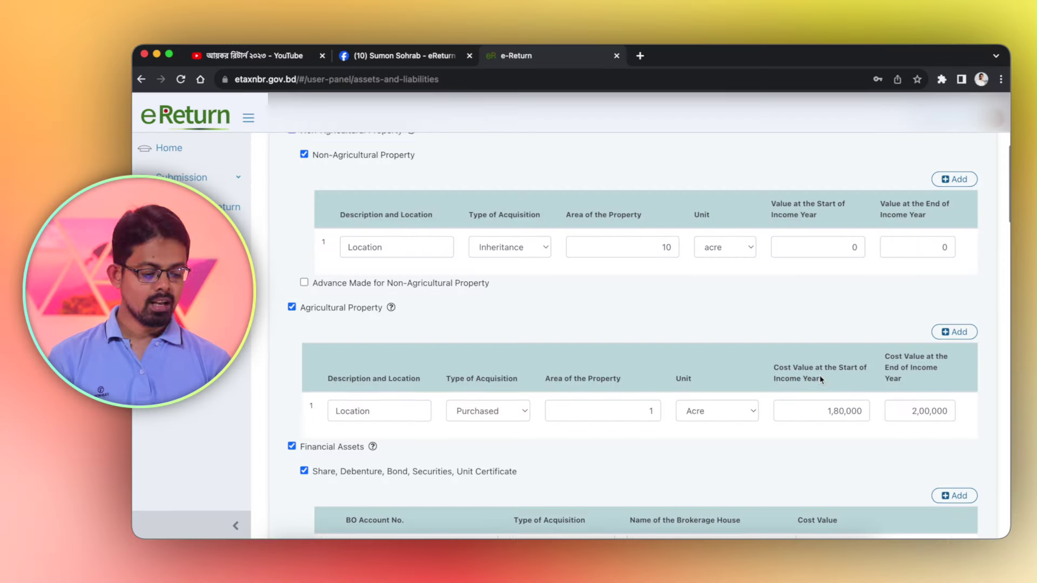
Check the agricultural property entry and its type of acquisition options, choosing Purchased
{"action": "scroll", "coordinate": [819, 378], "scroll_direction": "down", "scroll_amount": 1}
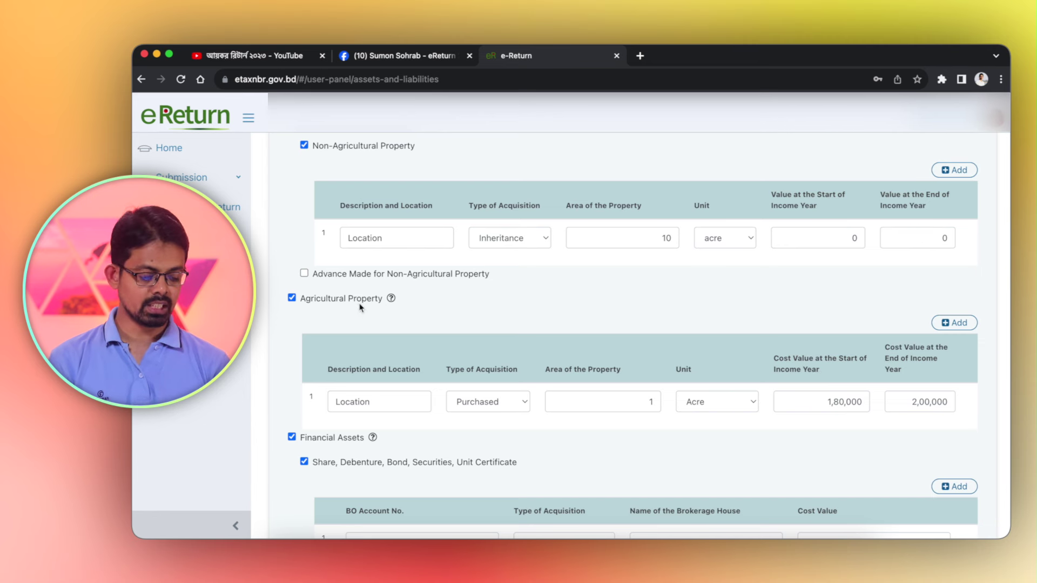
{"action": "scroll", "coordinate": [360, 308], "scroll_direction": "down", "scroll_amount": 2}
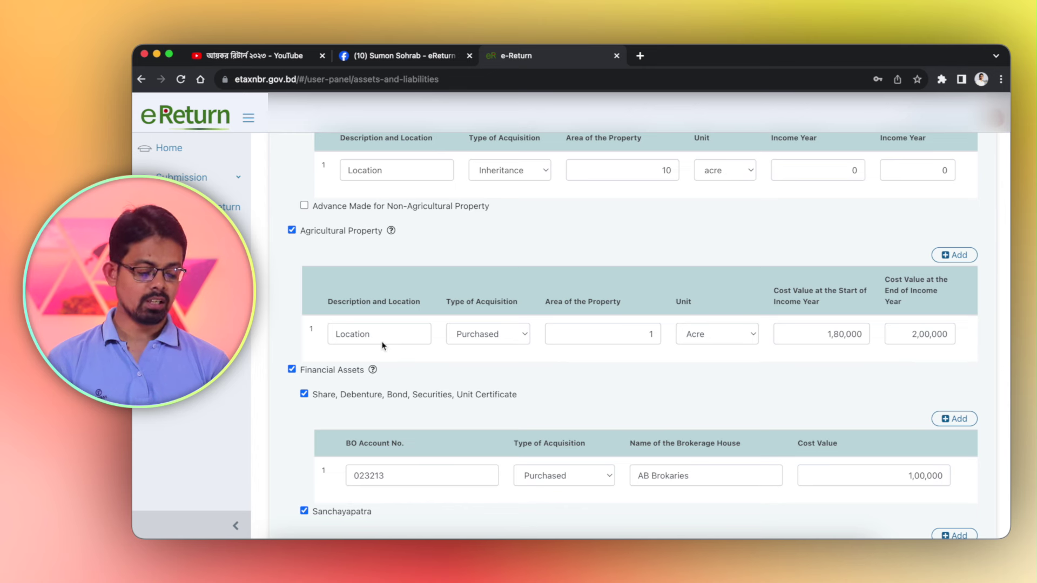
{"action": "left_click", "coordinate": [496, 342]}
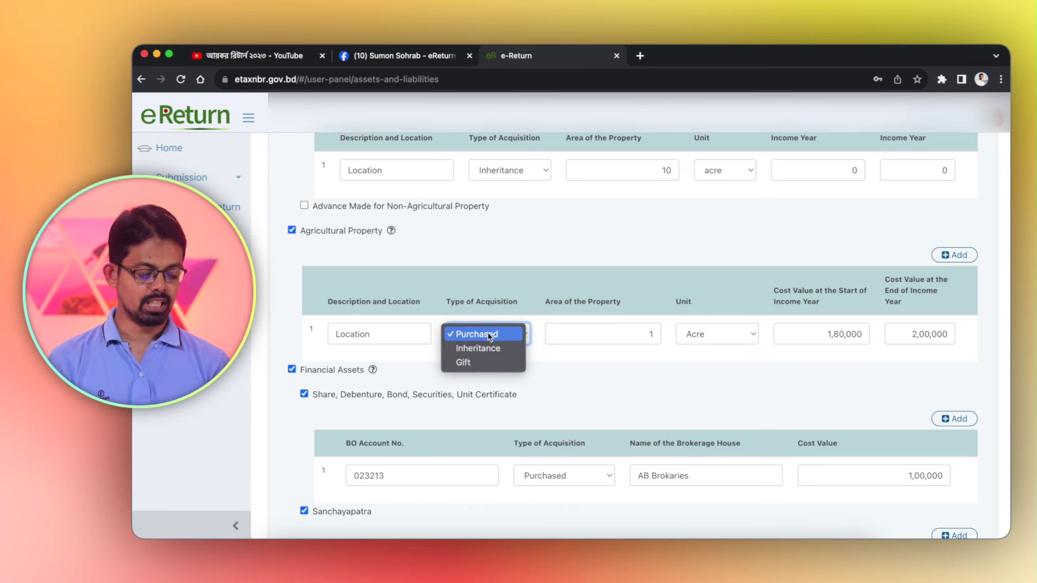
{"action": "left_click", "coordinate": [489, 336]}
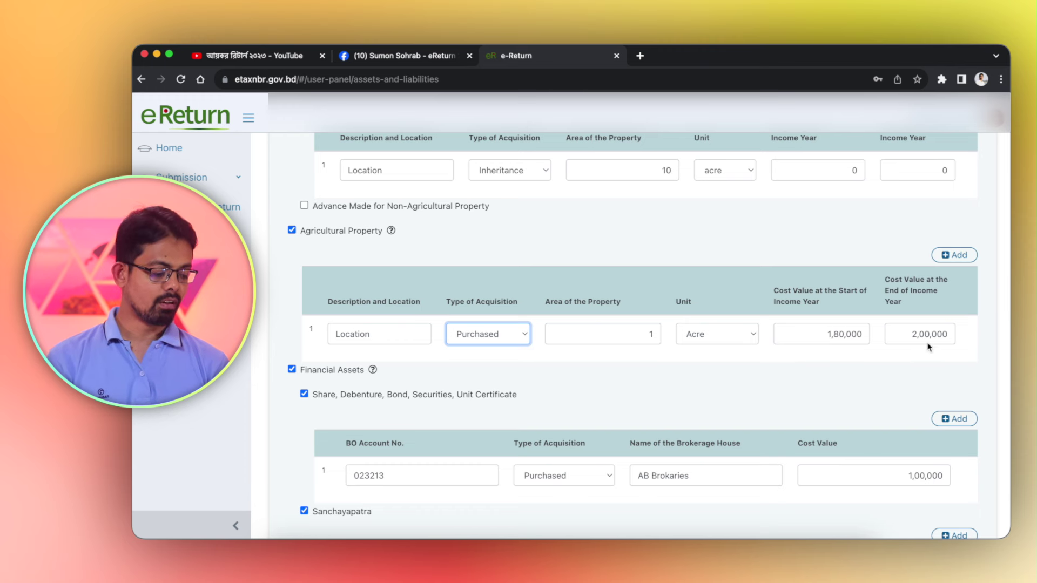
Check the share and securities entry under Financial Assets and its type of acquisition options, keeping Purchased
{"action": "scroll", "coordinate": [882, 384], "scroll_direction": "down", "scroll_amount": 5}
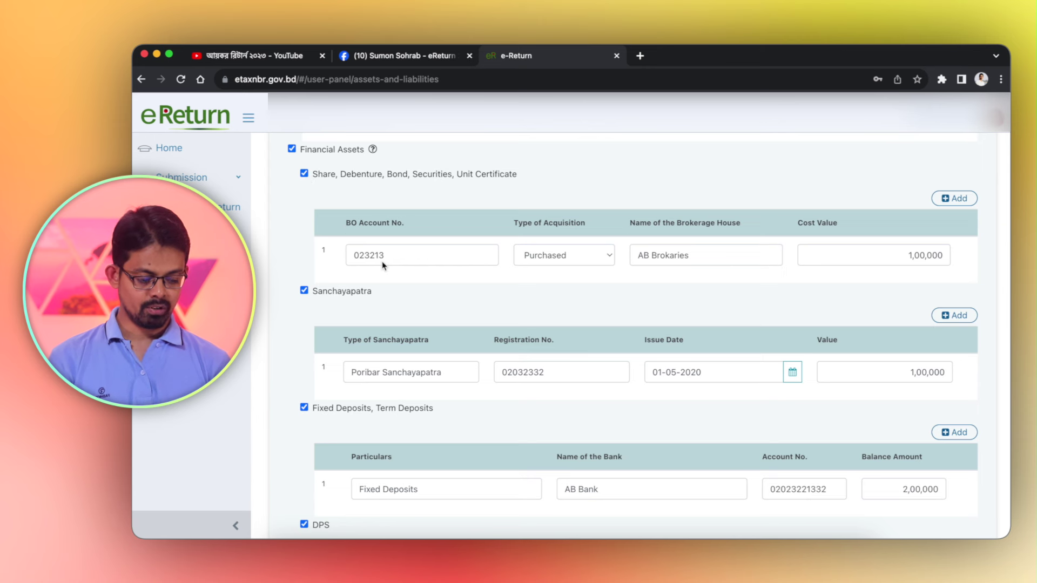
{"action": "left_click", "coordinate": [580, 260]}
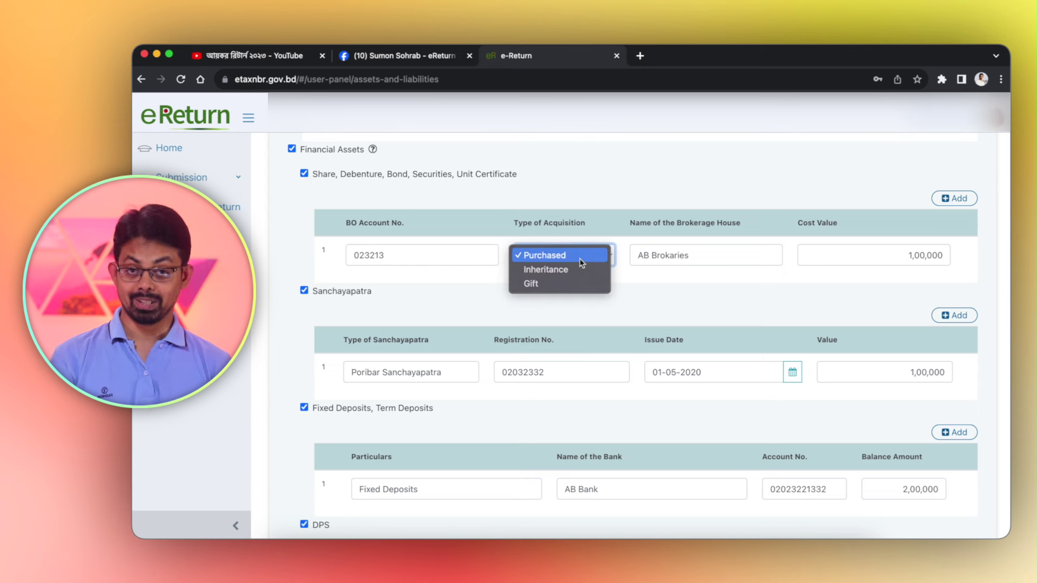
{"action": "left_click", "coordinate": [582, 257]}
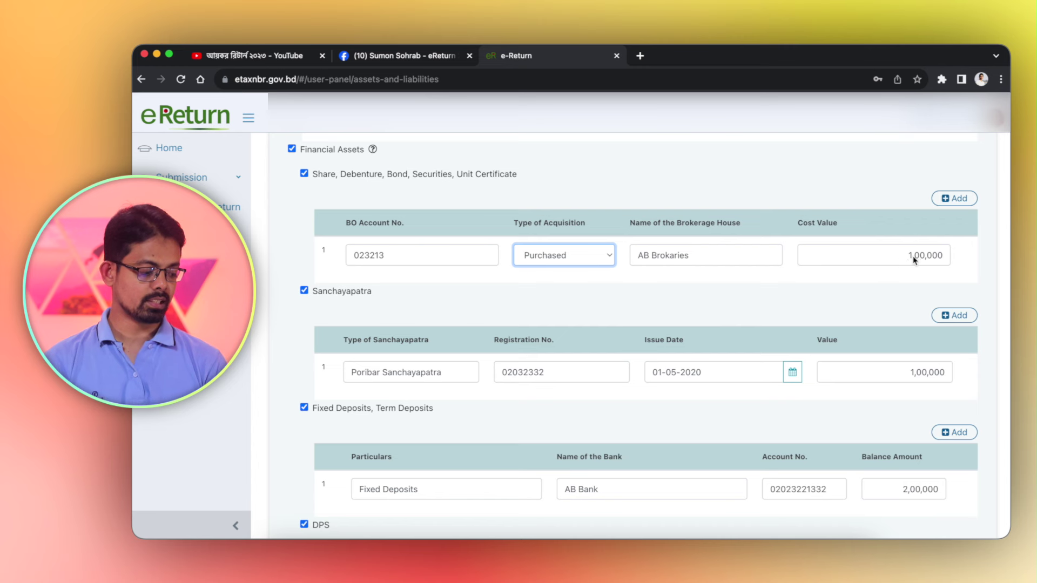
Examine the Sanchayapatra, fixed deposit and DPS entries under Financial Assets
{"action": "scroll", "coordinate": [688, 313], "scroll_direction": "down", "scroll_amount": 2}
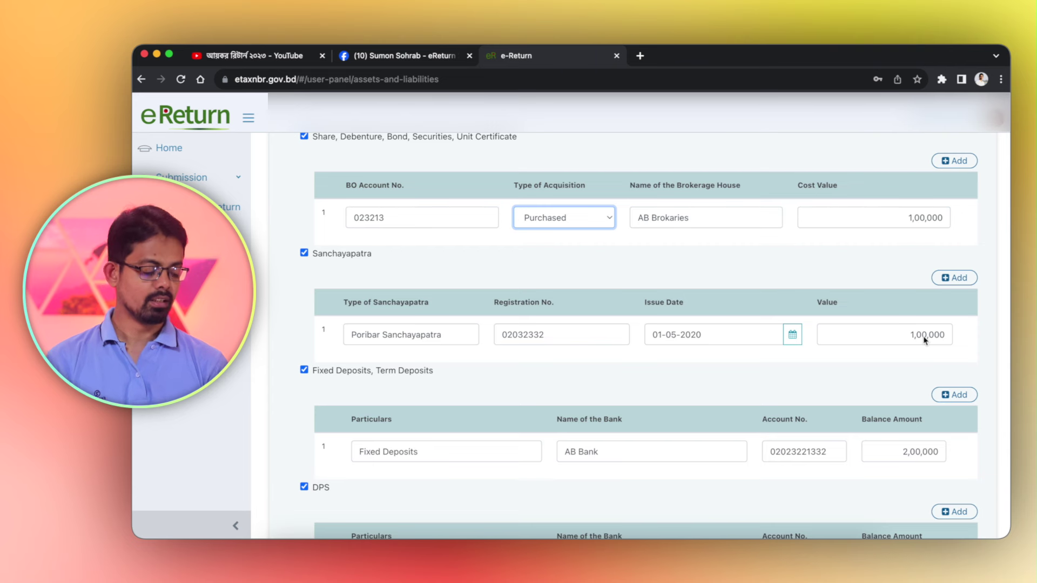
{"action": "scroll", "coordinate": [924, 340], "scroll_direction": "down", "scroll_amount": 5}
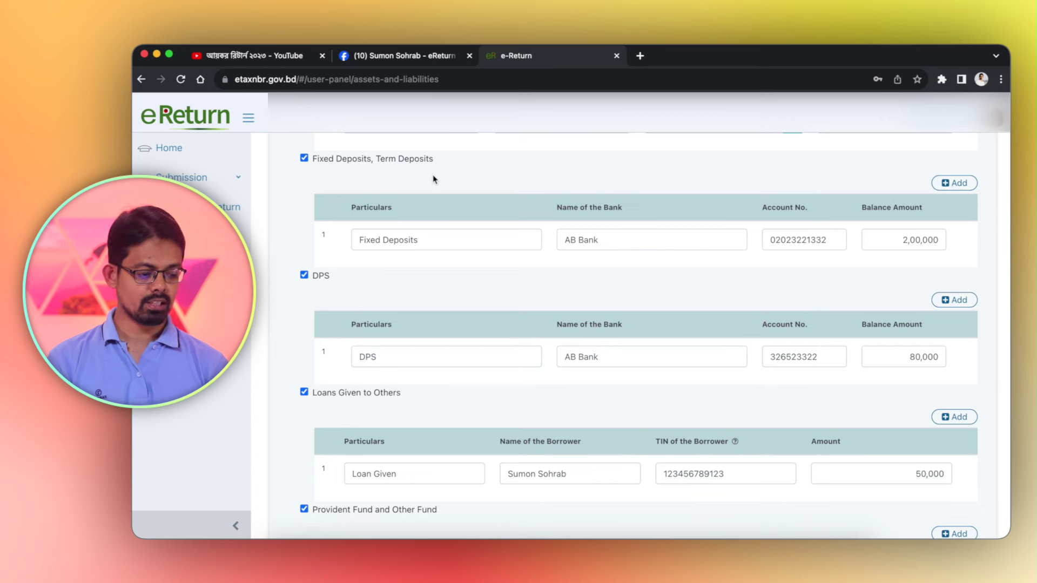
{"action": "scroll", "coordinate": [432, 174], "scroll_direction": "up", "scroll_amount": 10}
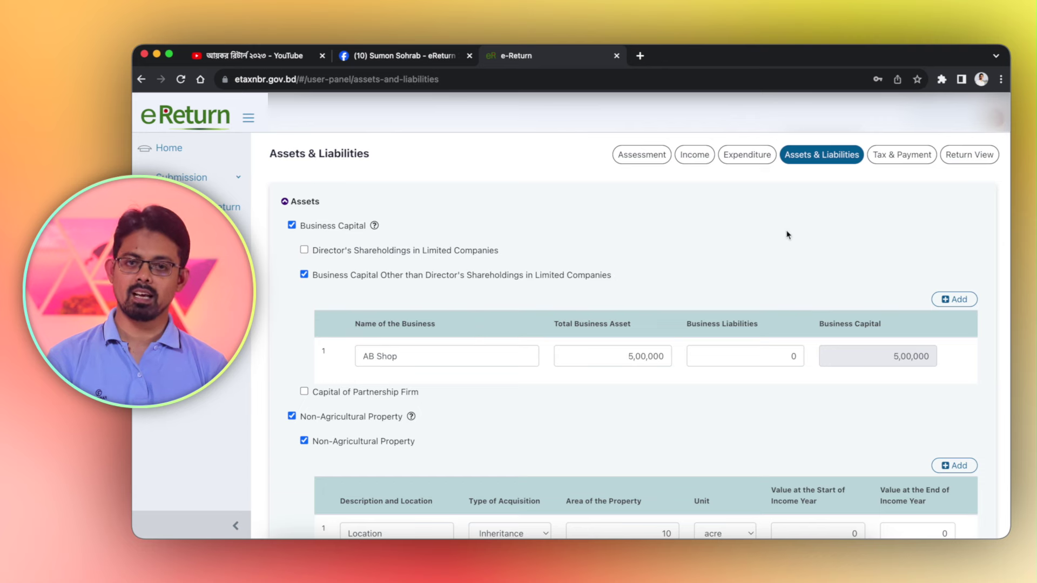
{"action": "scroll", "coordinate": [779, 260], "scroll_direction": "down", "scroll_amount": 6}
{"action": "scroll", "coordinate": [779, 259], "scroll_direction": "down", "scroll_amount": 8}
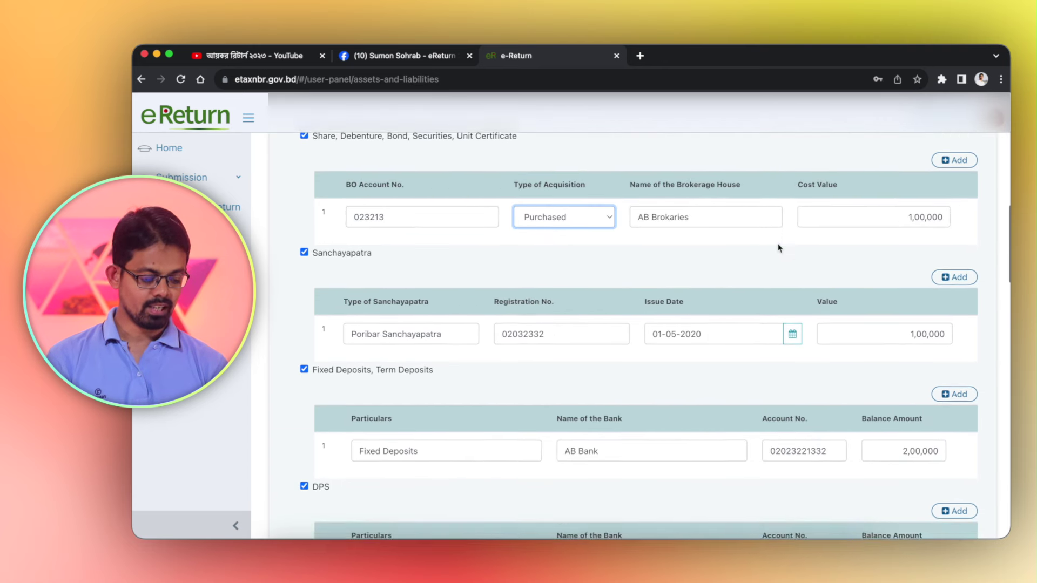
{"action": "scroll", "coordinate": [779, 247], "scroll_direction": "down", "scroll_amount": 1}
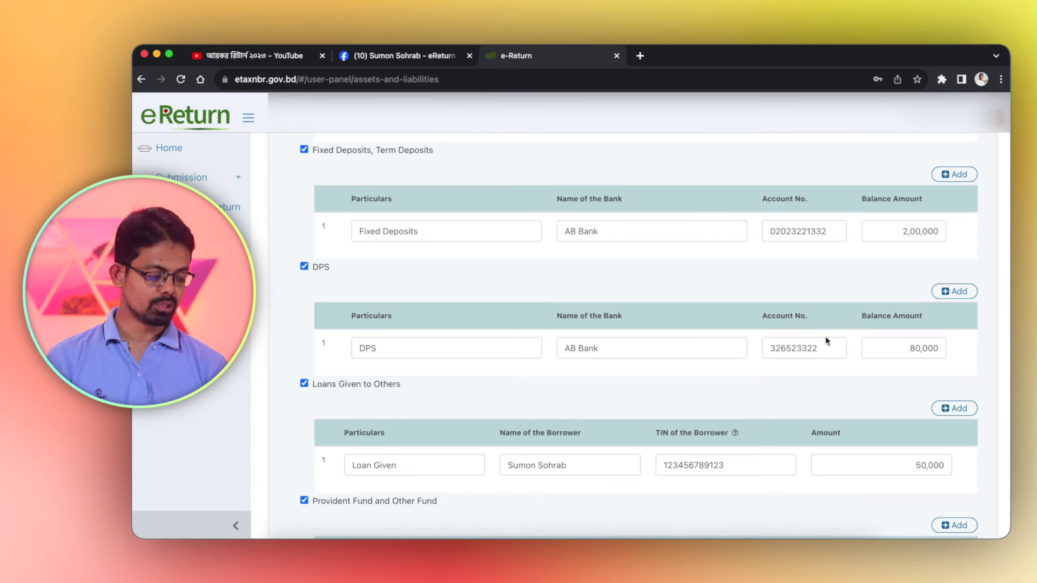
Examine the loans given and provident fund entries, and preview the Other Financial Assets fields without keeping that category selected
{"action": "scroll", "coordinate": [504, 336], "scroll_direction": "down", "scroll_amount": 4}
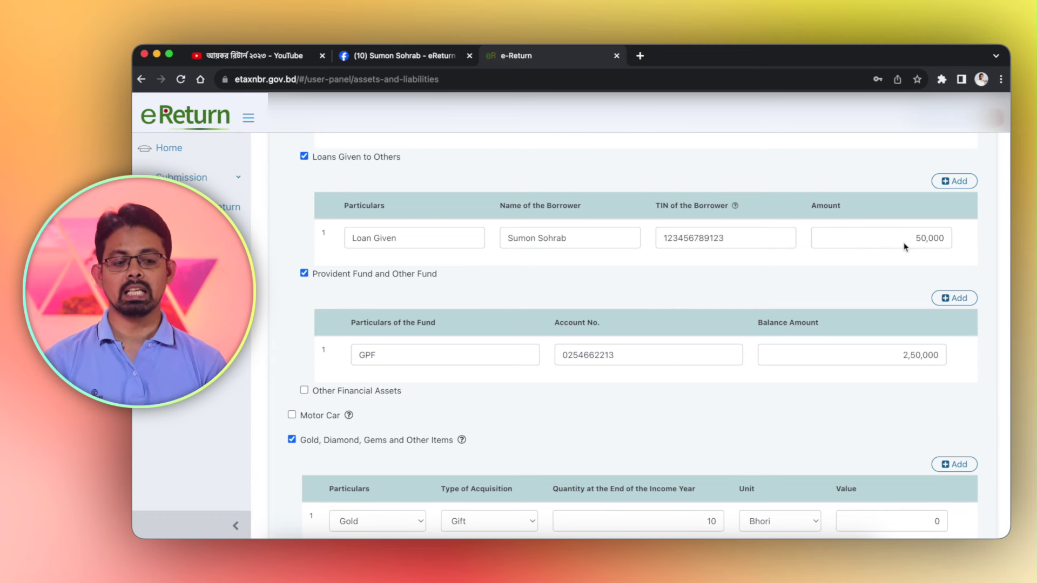
{"action": "scroll", "coordinate": [735, 286], "scroll_direction": "down", "scroll_amount": 2}
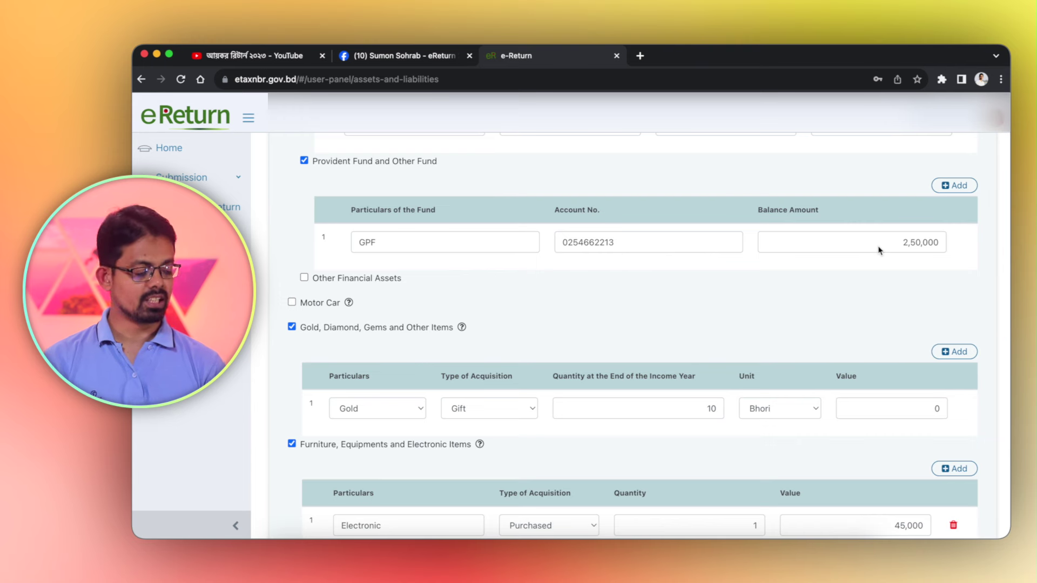
{"action": "scroll", "coordinate": [827, 287], "scroll_direction": "down", "scroll_amount": 2}
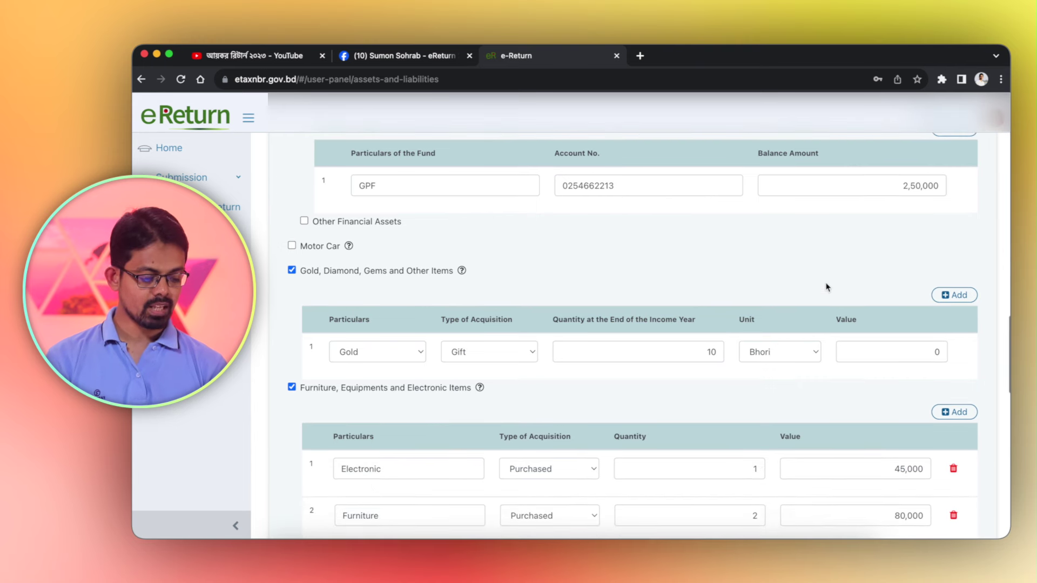
{"action": "left_click", "coordinate": [304, 221]}
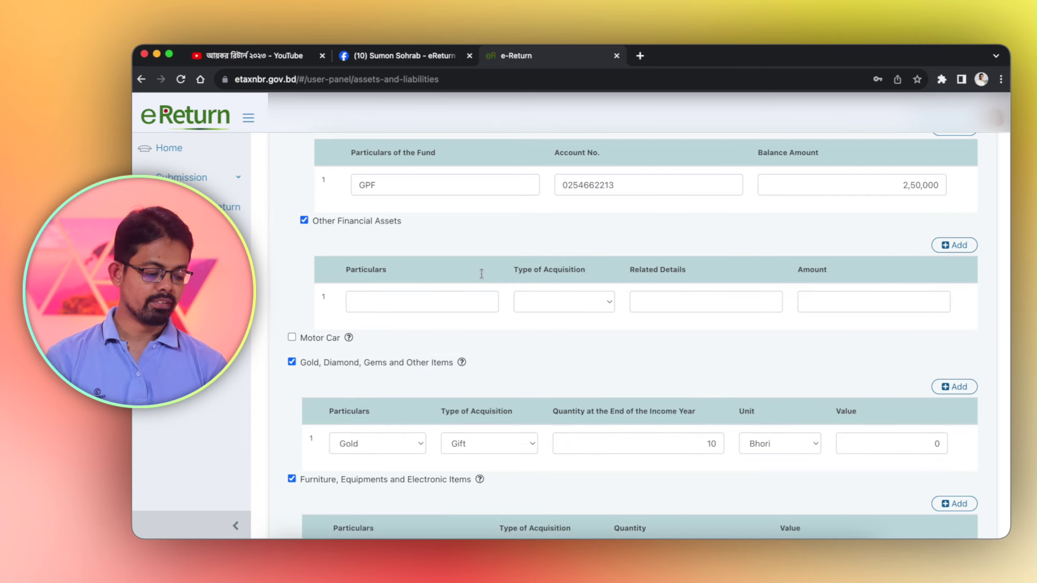
{"action": "left_click", "coordinate": [304, 221]}
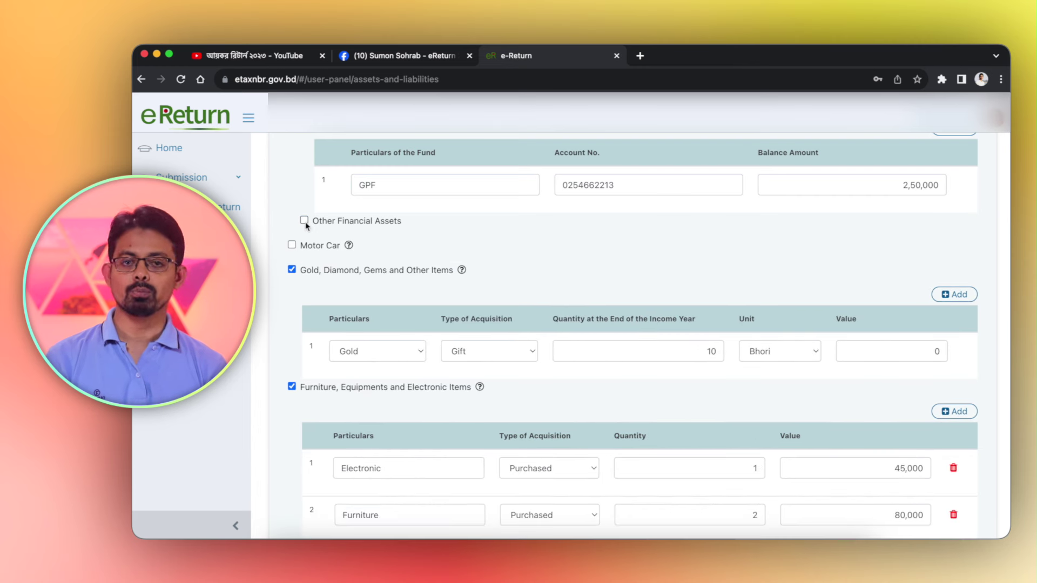
Preview the Motor Car fields and type of acquisition options, leaving the category unselected
{"action": "left_click", "coordinate": [292, 245]}
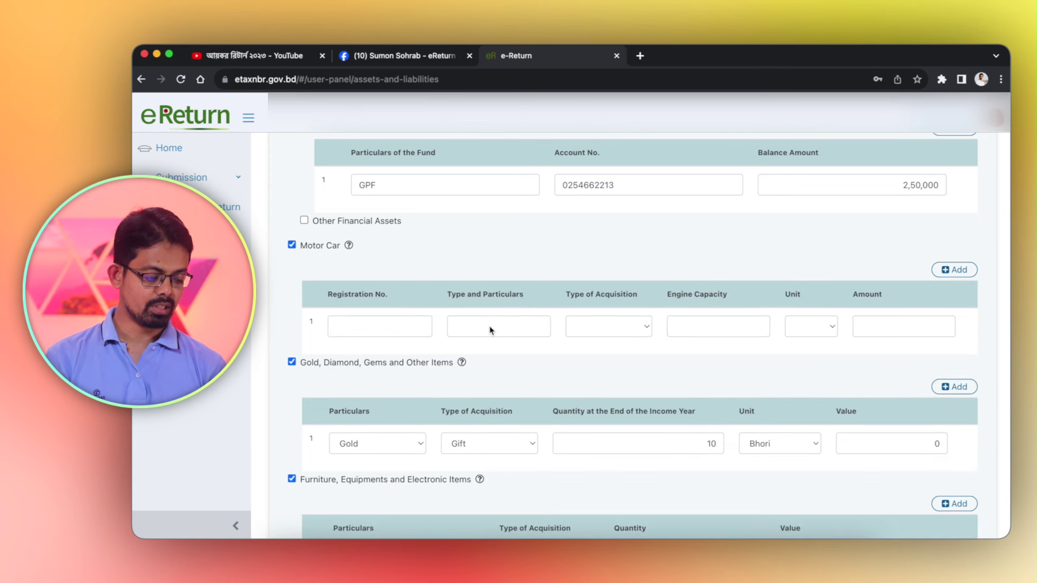
{"action": "left_click", "coordinate": [601, 327]}
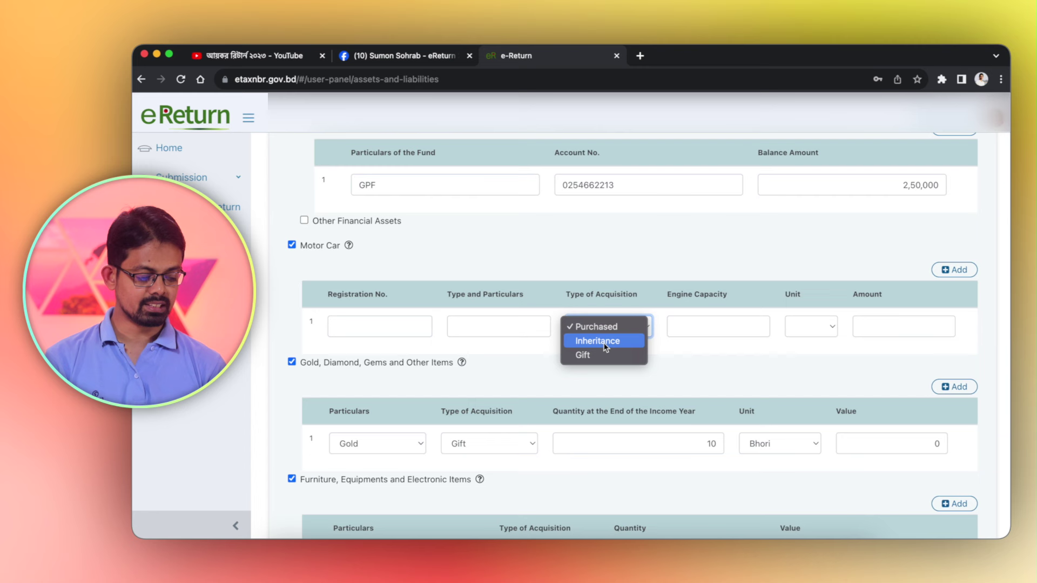
{"action": "left_click", "coordinate": [680, 329]}
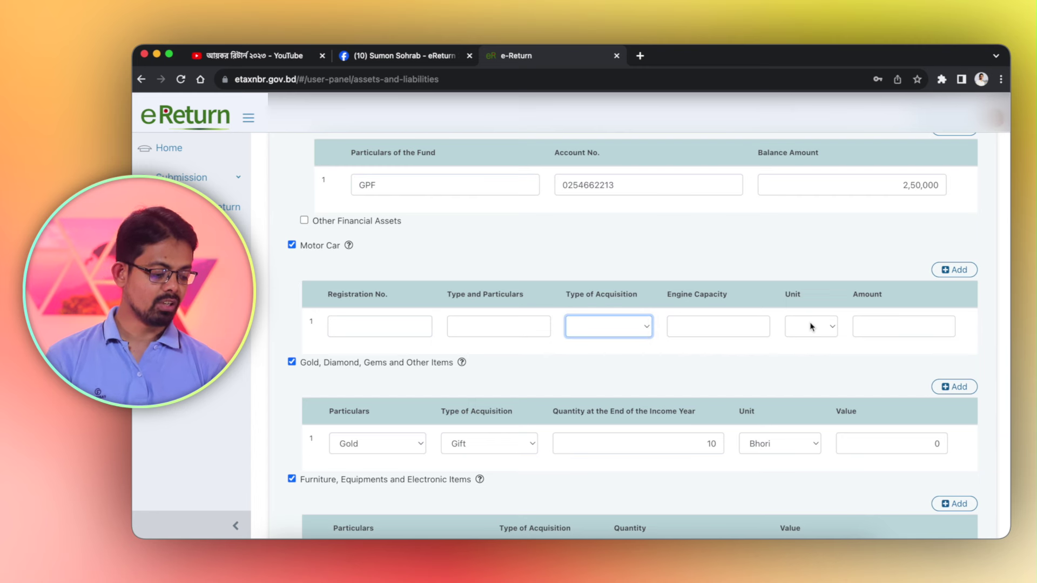
{"action": "left_click", "coordinate": [293, 246]}
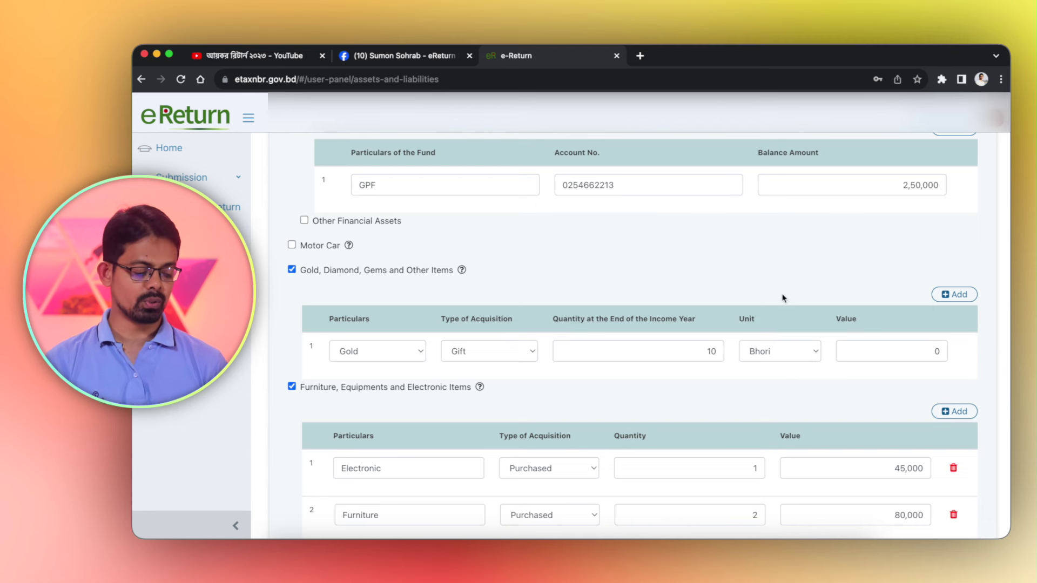
Examine the gold, furniture and electronic item entries, and briefly check the Other Assets of Significant Value option
{"action": "scroll", "coordinate": [674, 403], "scroll_direction": "down", "scroll_amount": 4}
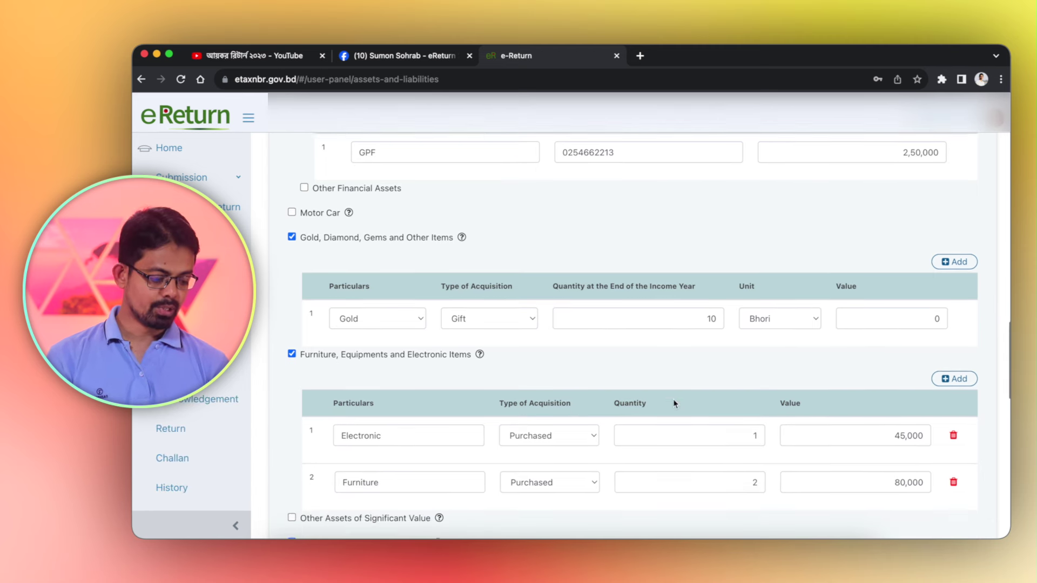
{"action": "scroll", "coordinate": [387, 176], "scroll_direction": "up", "scroll_amount": 1}
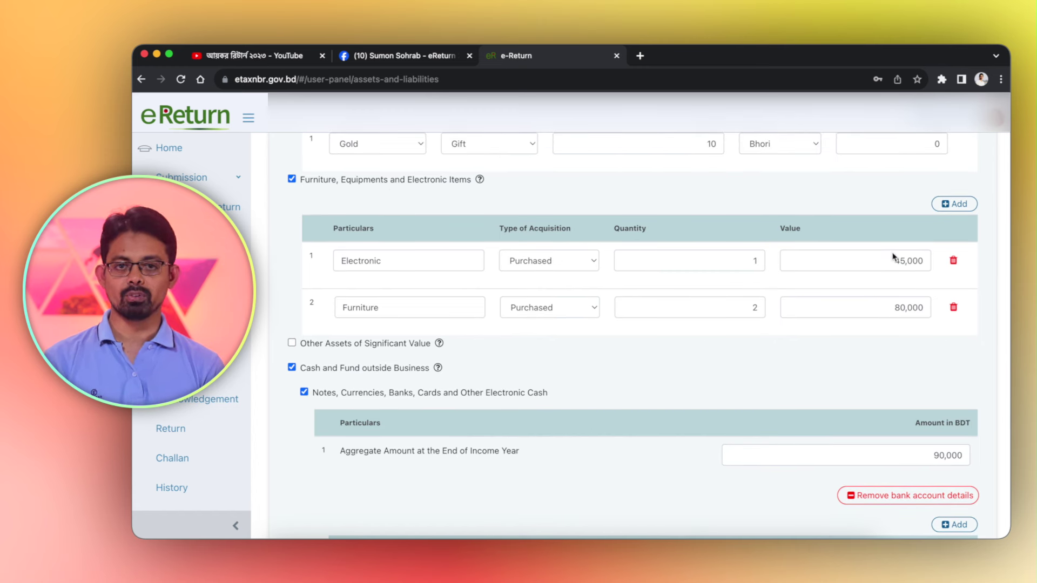
{"action": "scroll", "coordinate": [893, 311], "scroll_direction": "down", "scroll_amount": 2}
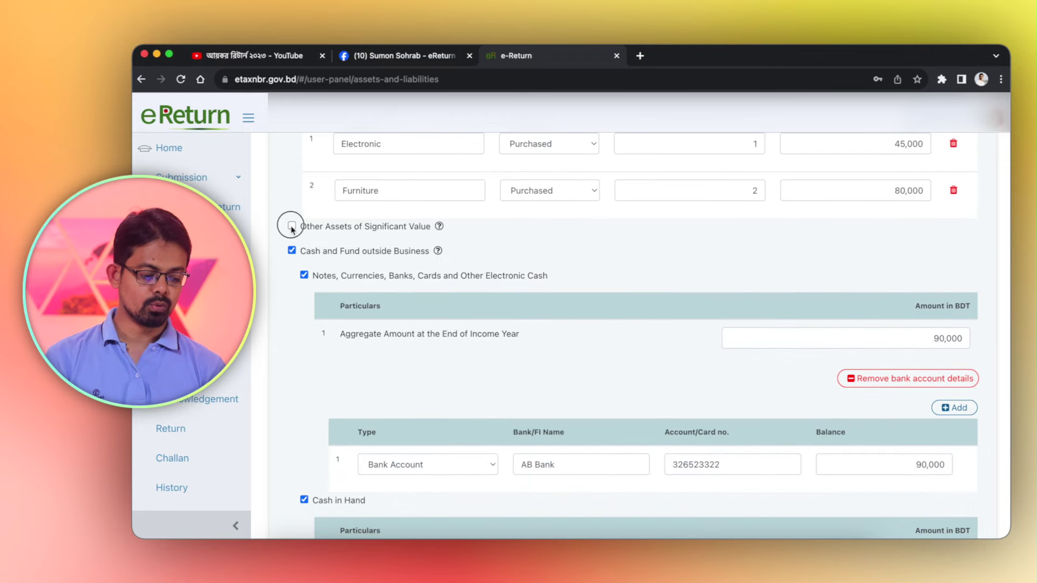
{"action": "left_click", "coordinate": [291, 226]}
{"action": "left_click", "coordinate": [292, 226]}
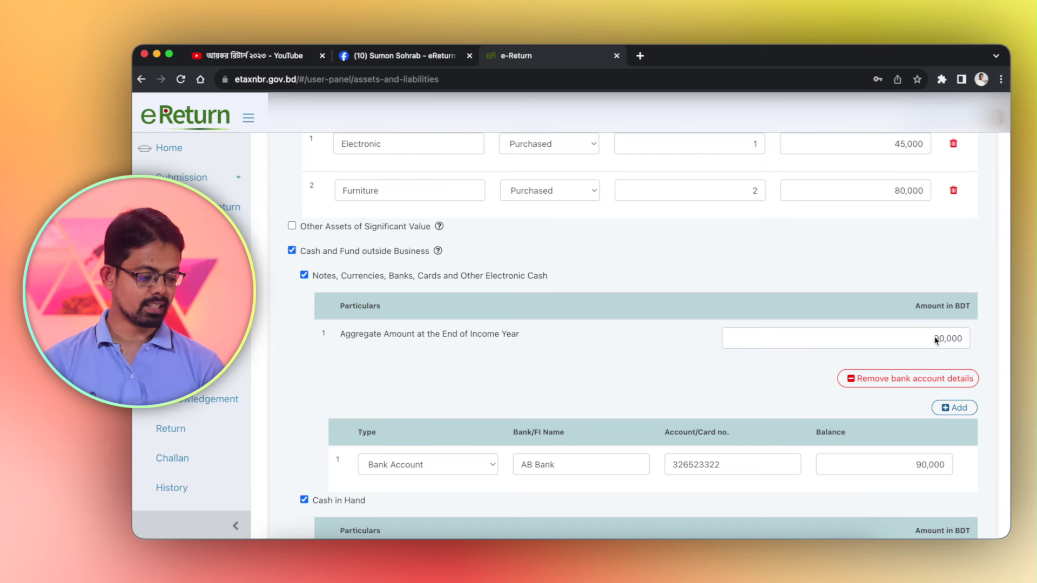
Examine the bank account and cash in hand entries, and preview Asset Outside Bangladesh and Other Deposits, Balance and Advance without keeping them selected
{"action": "scroll", "coordinate": [936, 341], "scroll_direction": "down", "scroll_amount": 5}
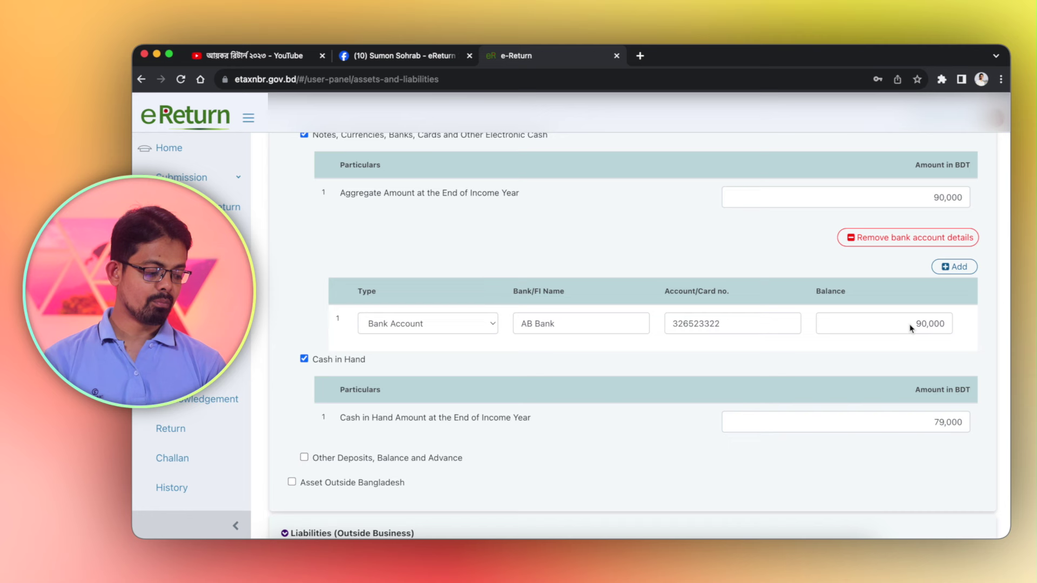
{"action": "scroll", "coordinate": [911, 329], "scroll_direction": "down", "scroll_amount": 3}
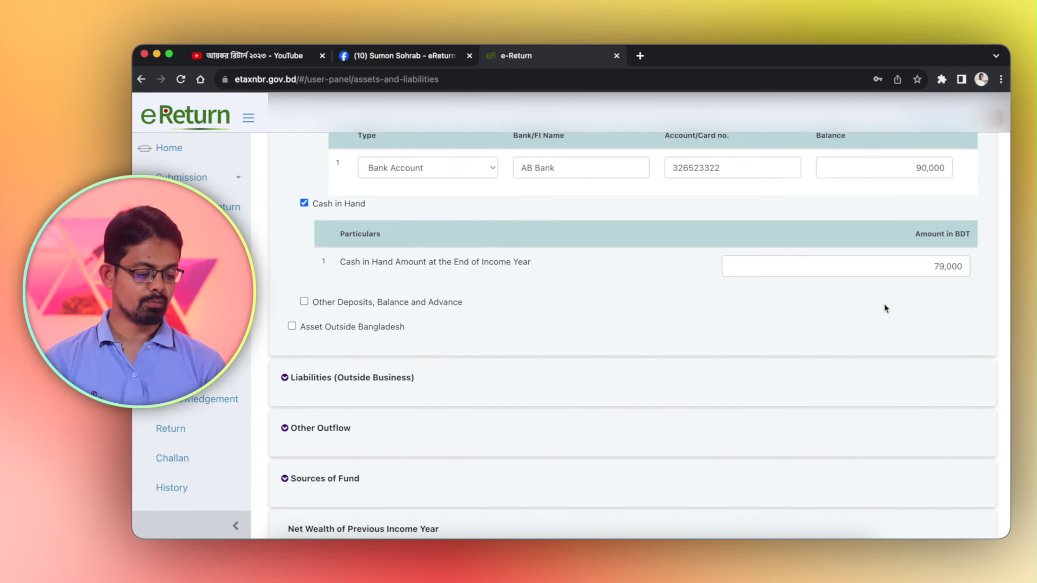
{"action": "scroll", "coordinate": [840, 334], "scroll_direction": "down", "scroll_amount": 3}
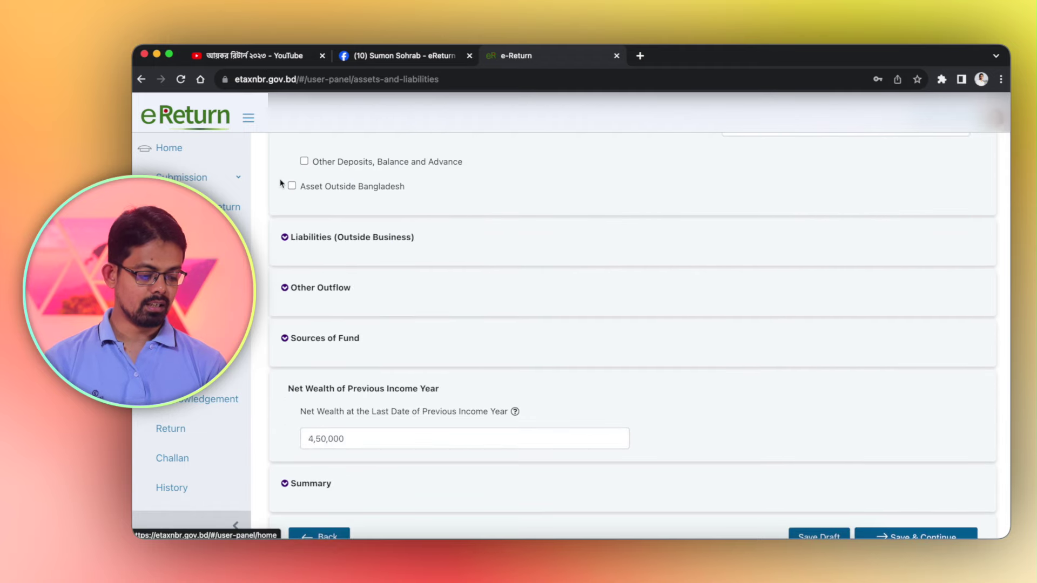
{"action": "left_click", "coordinate": [292, 186]}
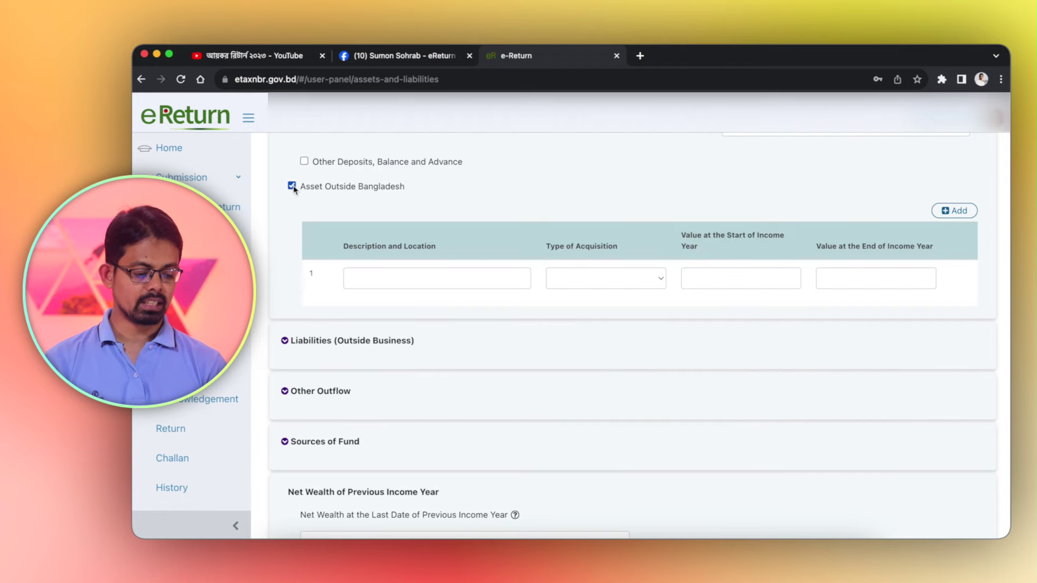
{"action": "left_click", "coordinate": [293, 186]}
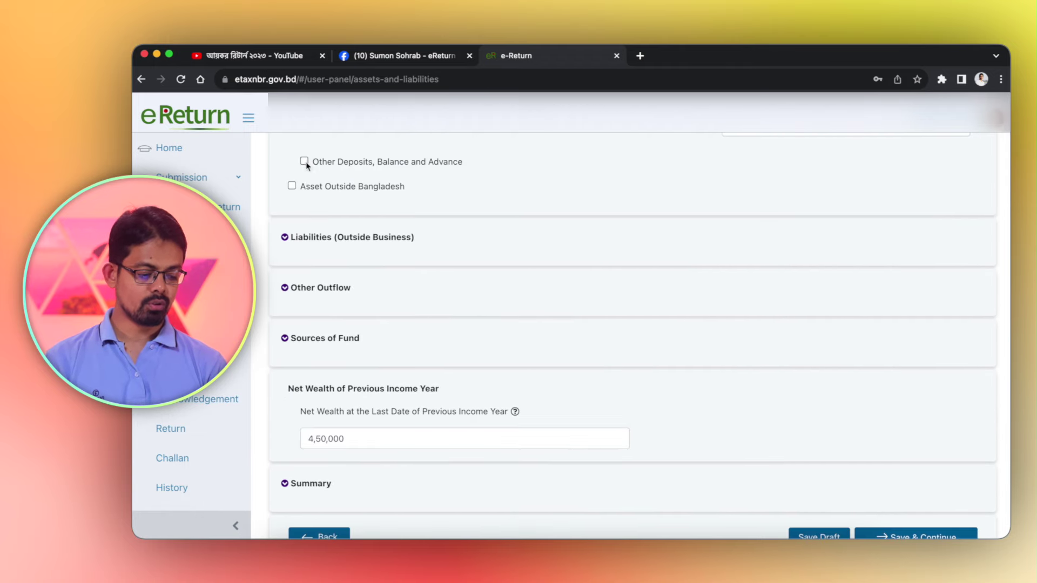
{"action": "left_click", "coordinate": [304, 161]}
{"action": "left_click", "coordinate": [304, 161]}
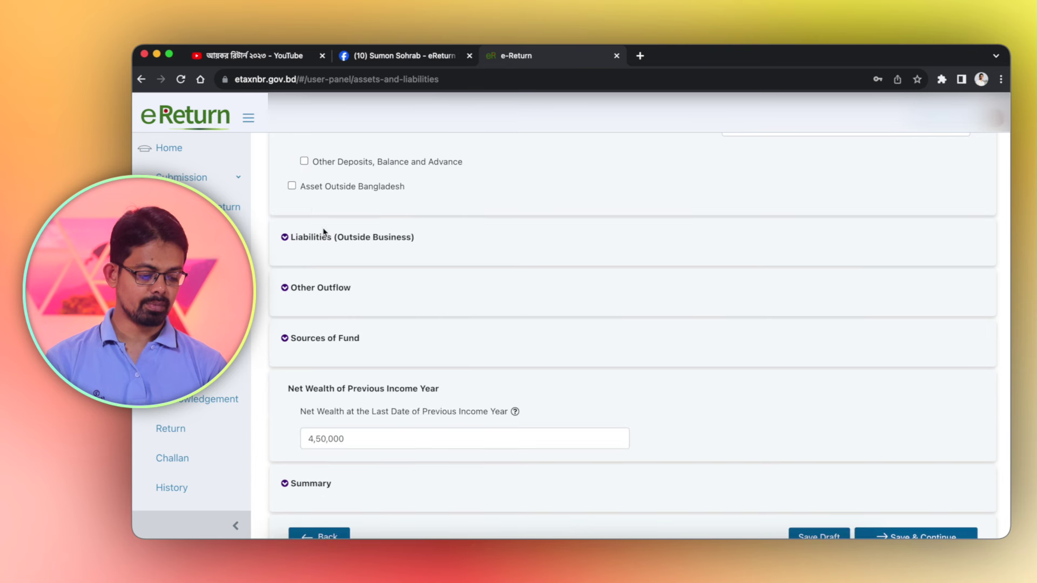
Expand Liabilities (Outside Business) and examine the borrowing entry for a bank or other financial institution
{"action": "left_click", "coordinate": [285, 237]}
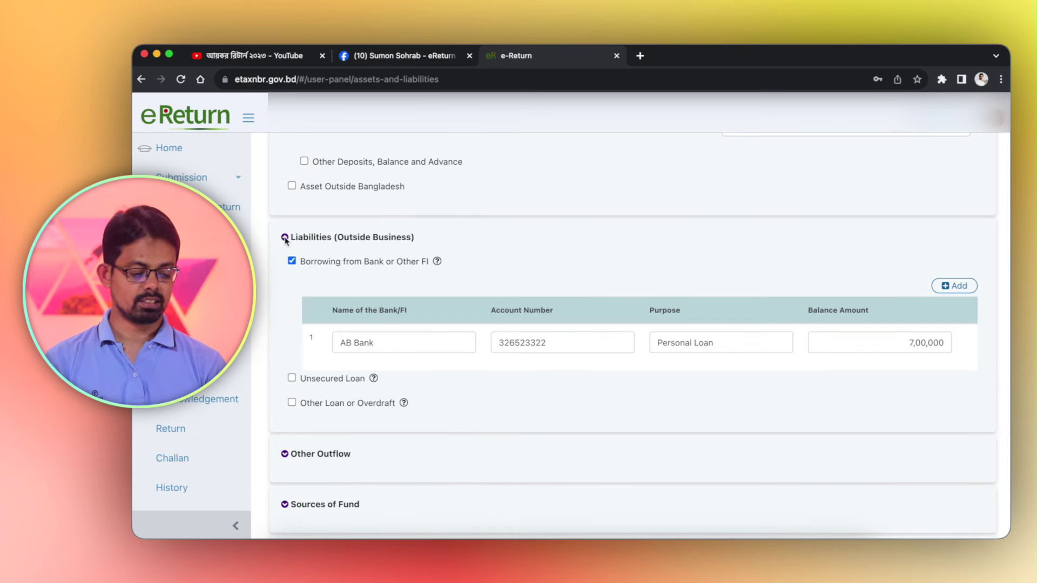
{"action": "scroll", "coordinate": [547, 277], "scroll_direction": "down", "scroll_amount": 1}
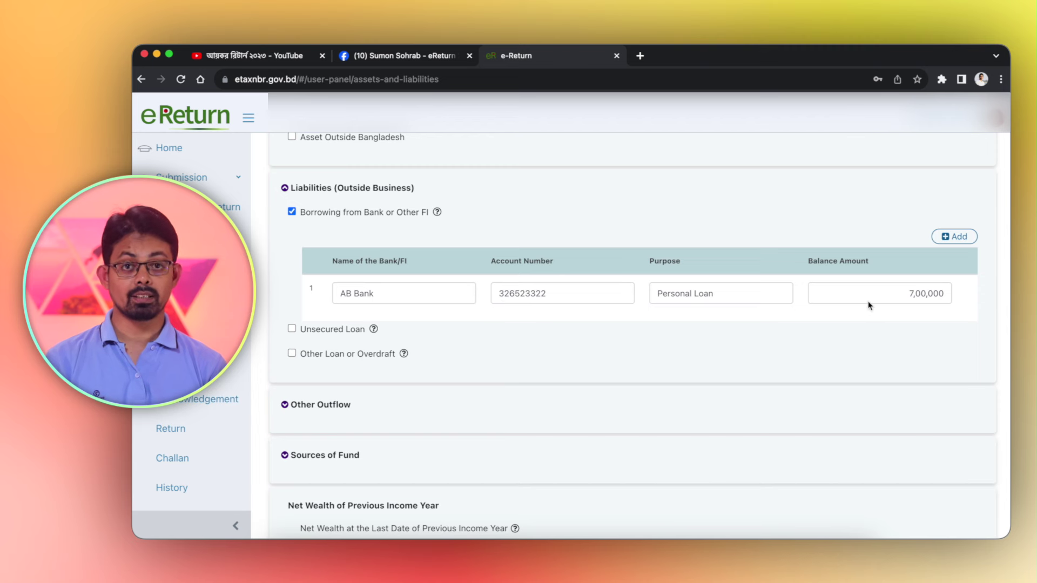
{"action": "scroll", "coordinate": [868, 303], "scroll_direction": "down", "scroll_amount": 2}
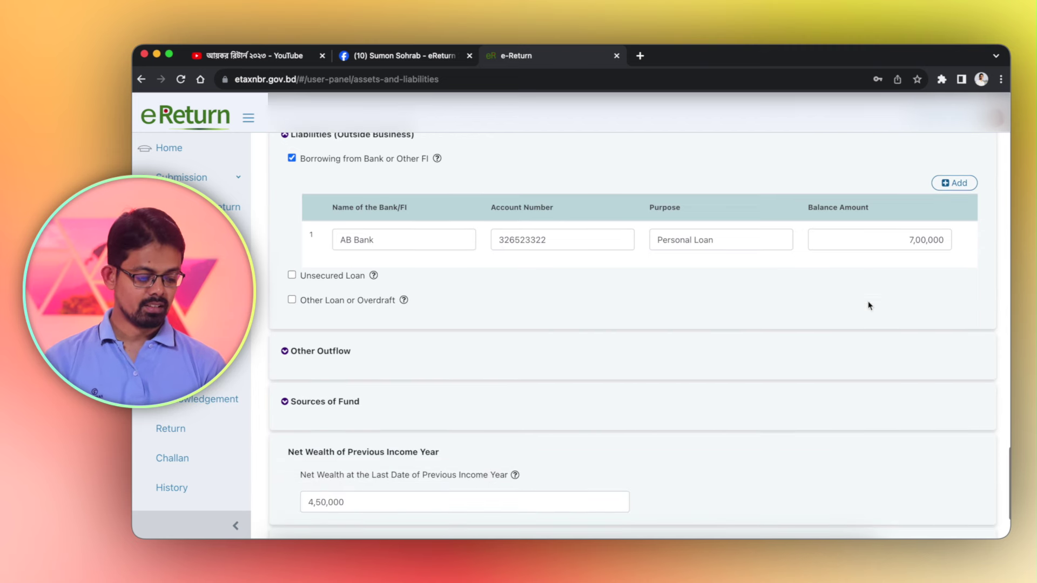
Expand Other Outflow and examine the annual living expense and gift entries, relating the living expense to the Expenditure section
{"action": "scroll", "coordinate": [662, 331], "scroll_direction": "down", "scroll_amount": 1}
{"action": "scroll", "coordinate": [663, 331], "scroll_direction": "down", "scroll_amount": 2}
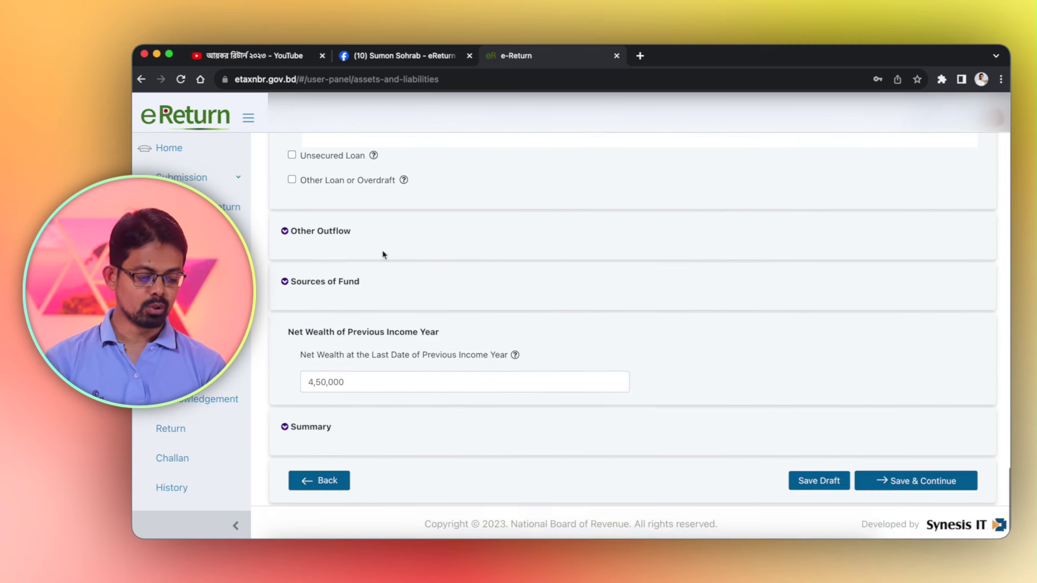
{"action": "left_click", "coordinate": [285, 232]}
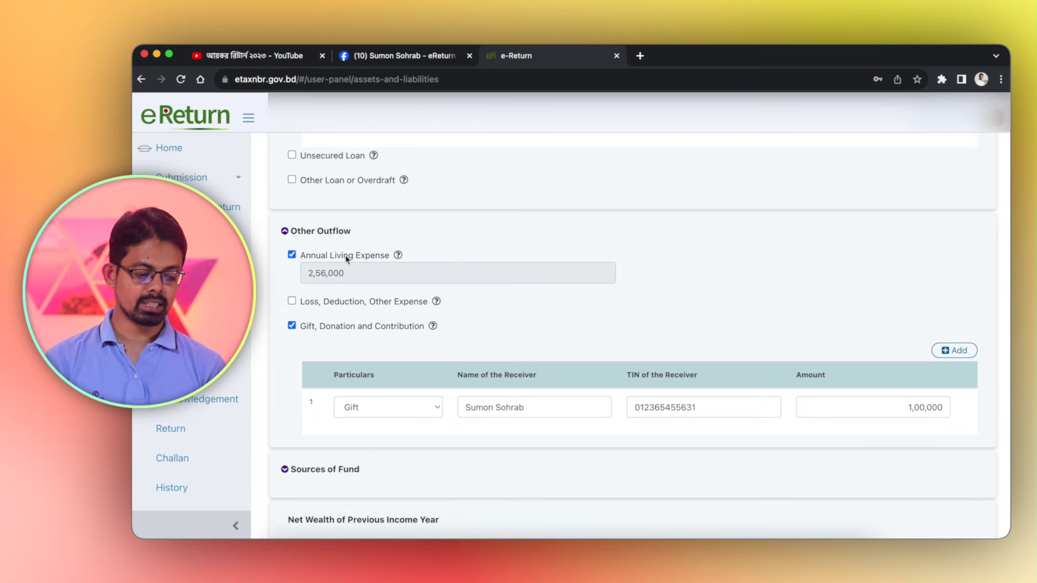
{"action": "scroll", "coordinate": [465, 264], "scroll_direction": "up", "scroll_amount": 15}
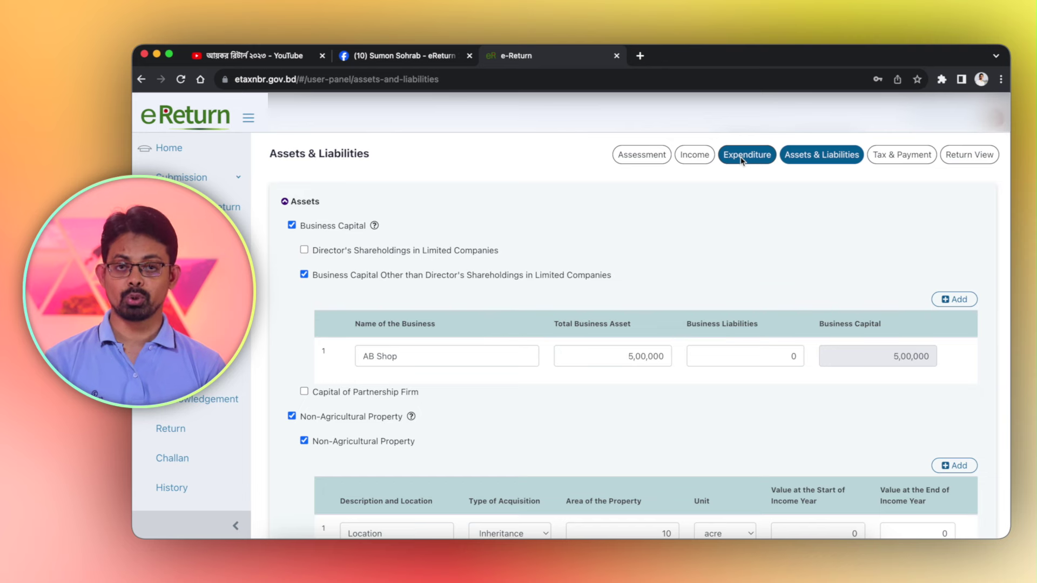
{"action": "scroll", "coordinate": [745, 263], "scroll_direction": "down", "scroll_amount": 12}
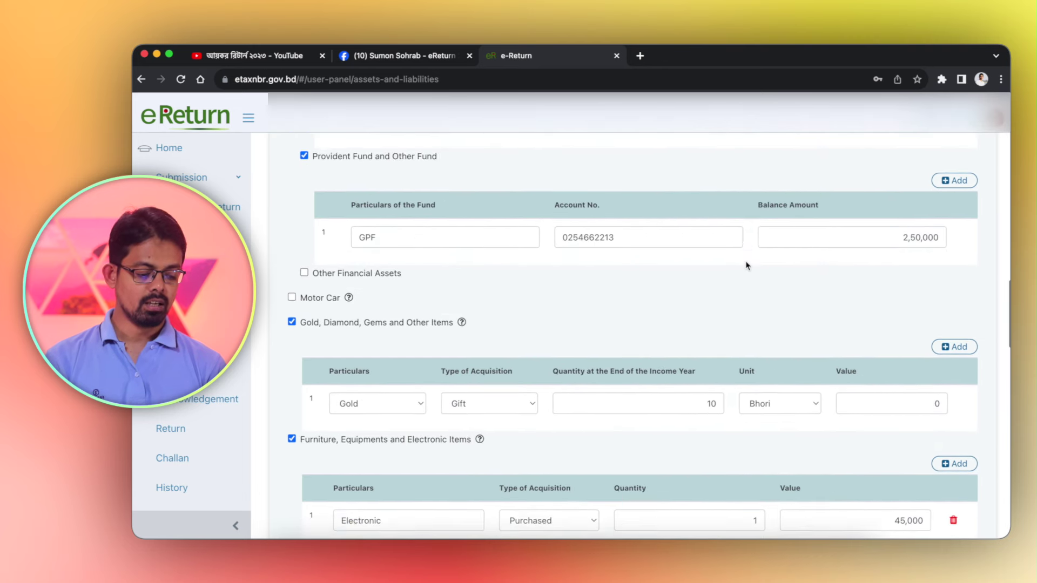
{"action": "scroll", "coordinate": [746, 264], "scroll_direction": "down", "scroll_amount": 12}
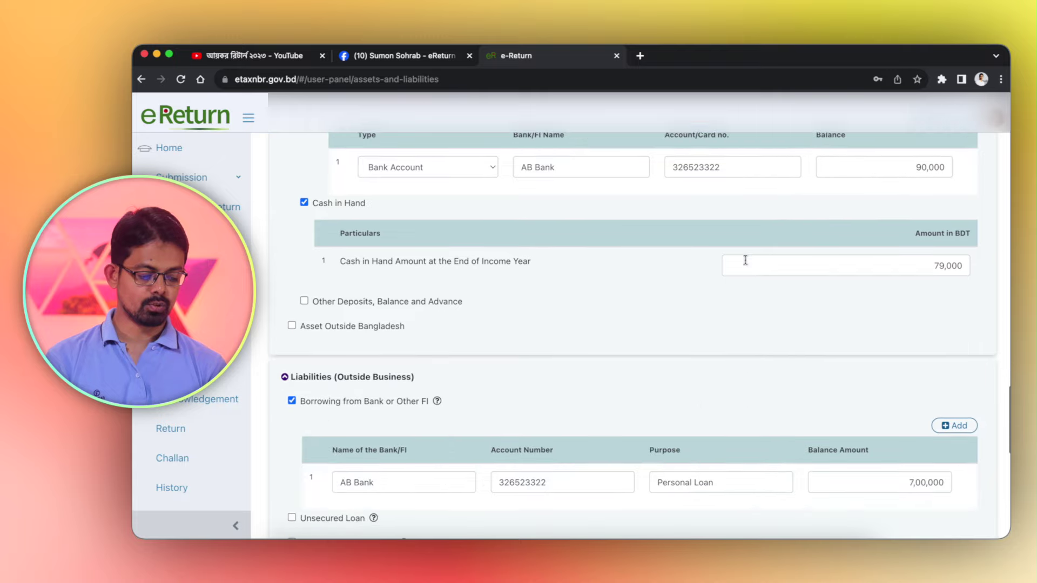
{"action": "scroll", "coordinate": [745, 262], "scroll_direction": "down", "scroll_amount": 10}
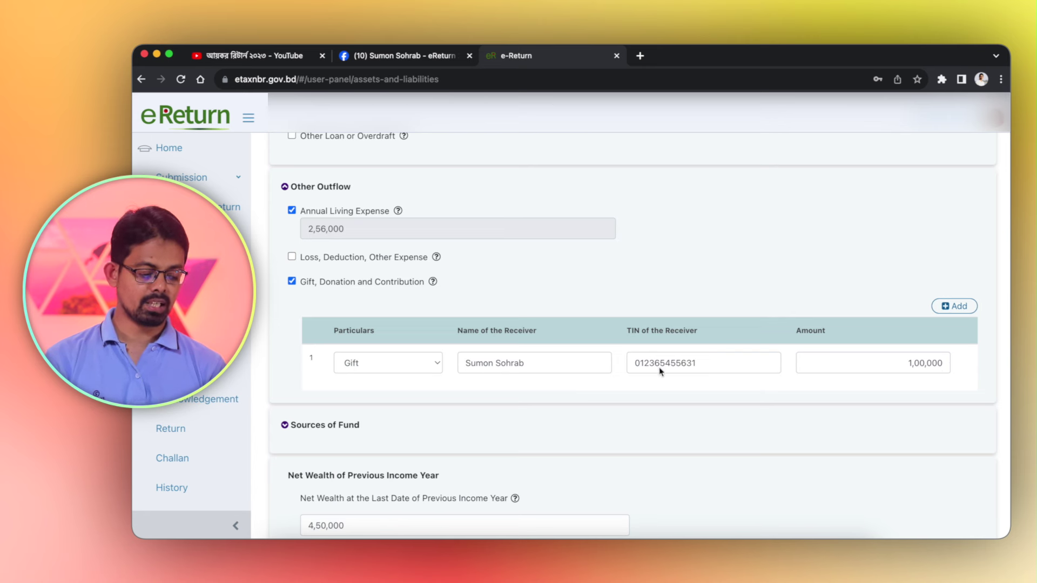
{"action": "scroll", "coordinate": [693, 374], "scroll_direction": "down", "scroll_amount": 2}
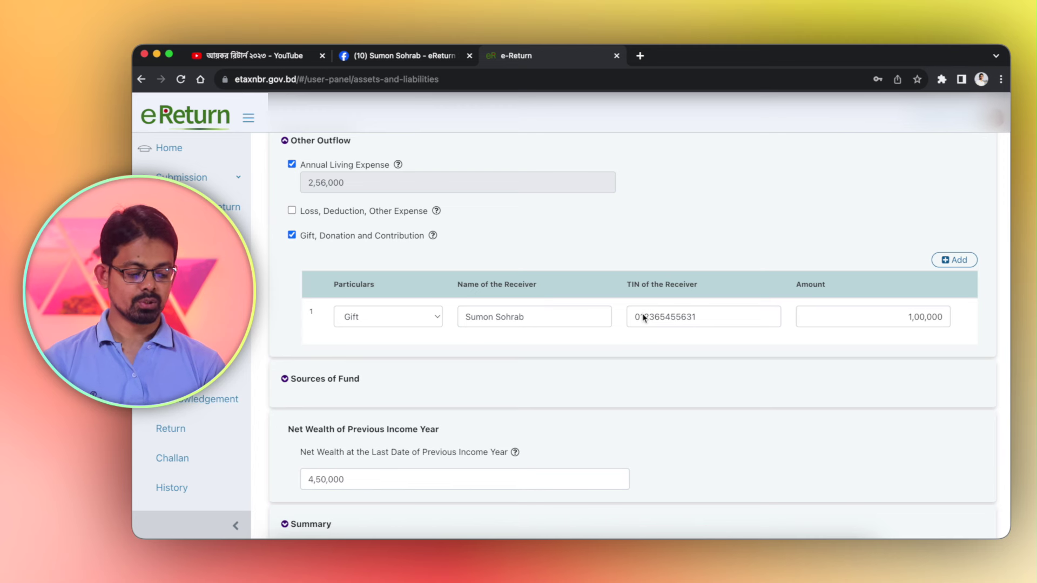
Expand Sources of Fund, examine its income entries, and preview the Other Receipts fields, leaving that option unselected
{"action": "scroll", "coordinate": [644, 318], "scroll_direction": "down", "scroll_amount": 3}
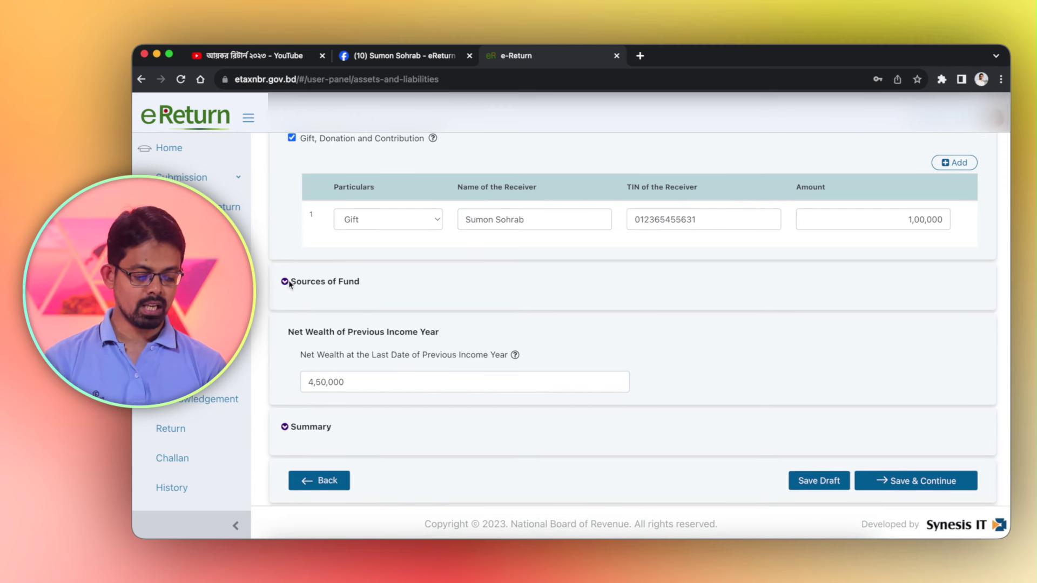
{"action": "left_click", "coordinate": [285, 282]}
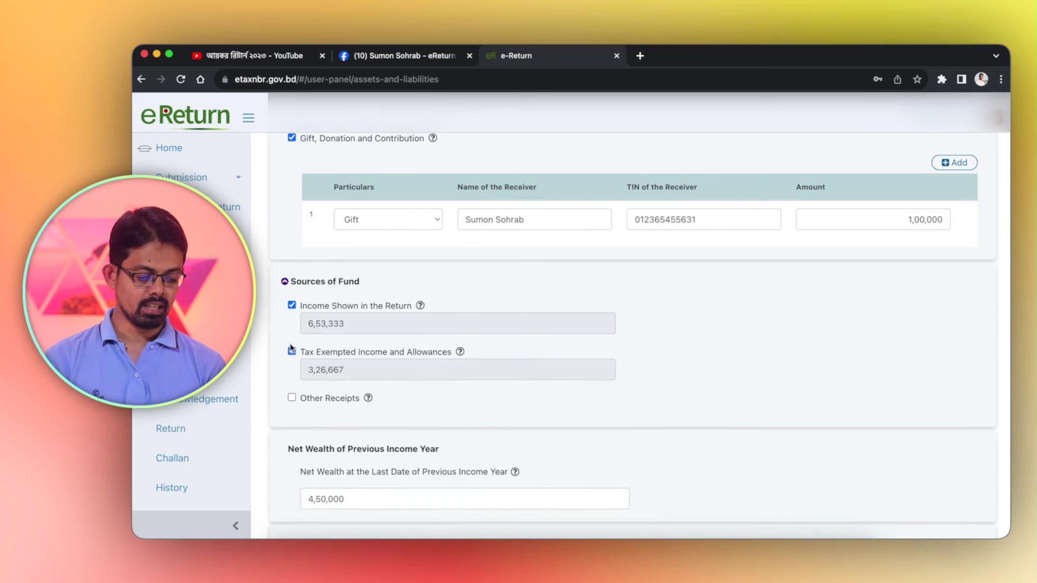
{"action": "left_click", "coordinate": [292, 399]}
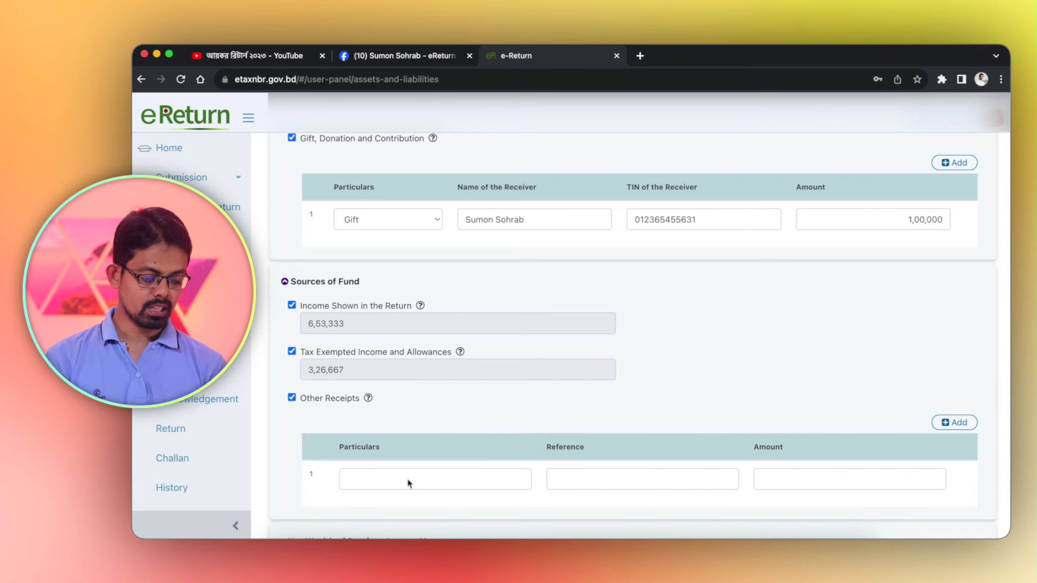
{"action": "left_click", "coordinate": [291, 398]}
{"action": "scroll", "coordinate": [556, 419], "scroll_direction": "up", "scroll_amount": 3}
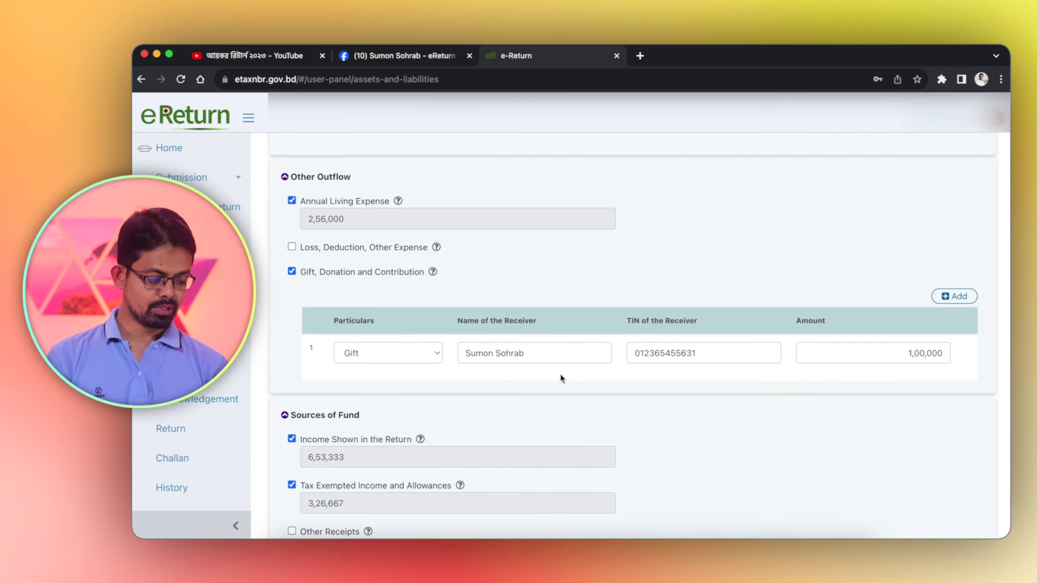
{"action": "scroll", "coordinate": [538, 373], "scroll_direction": "down", "scroll_amount": 3}
{"action": "scroll", "coordinate": [537, 373], "scroll_direction": "down", "scroll_amount": 2}
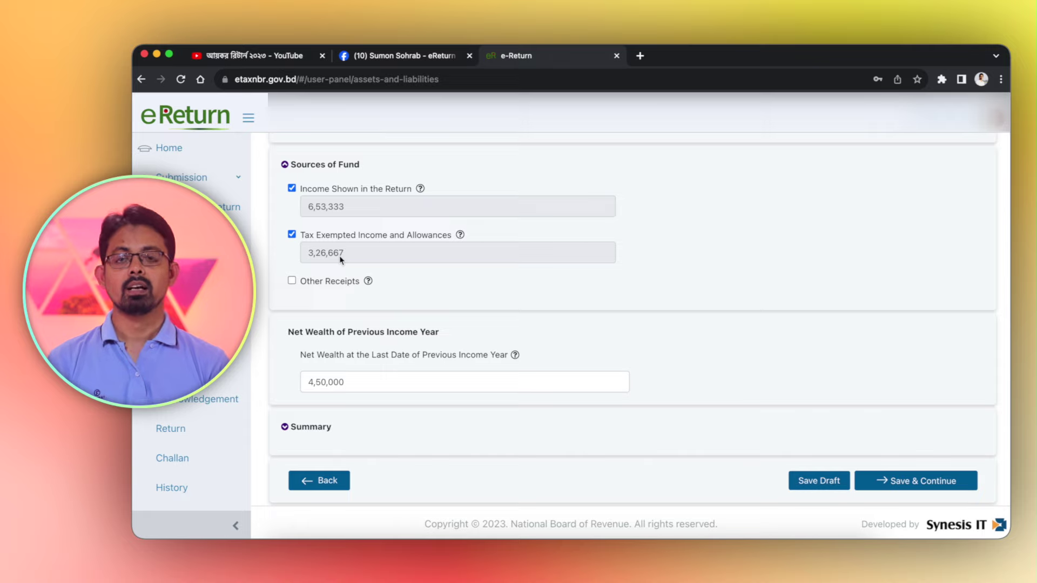
Relate the fund sources to the Income section, recheck the Other Receipts fields without keeping them, and examine the previous year's net wealth field
{"action": "scroll", "coordinate": [823, 294], "scroll_direction": "up", "scroll_amount": 20}
{"action": "scroll", "coordinate": [823, 294], "scroll_direction": "down", "scroll_amount": 1}
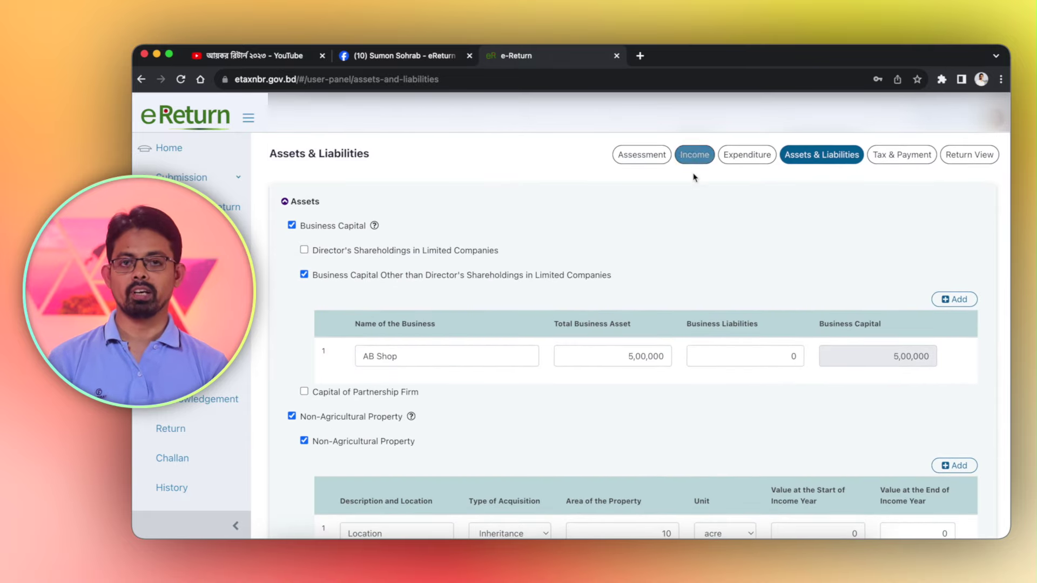
{"action": "scroll", "coordinate": [684, 231], "scroll_direction": "down", "scroll_amount": 20}
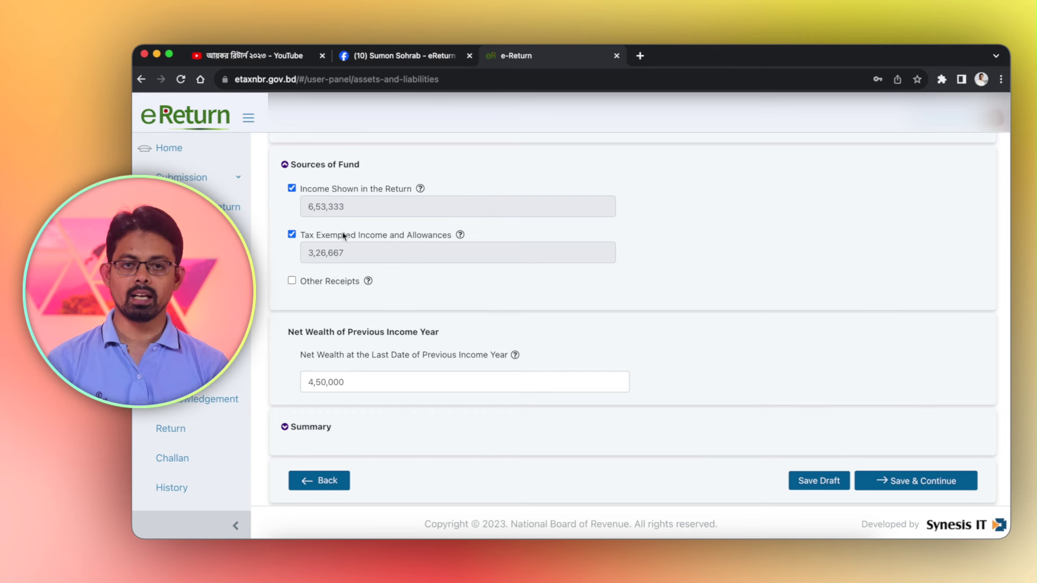
{"action": "left_click", "coordinate": [292, 281]}
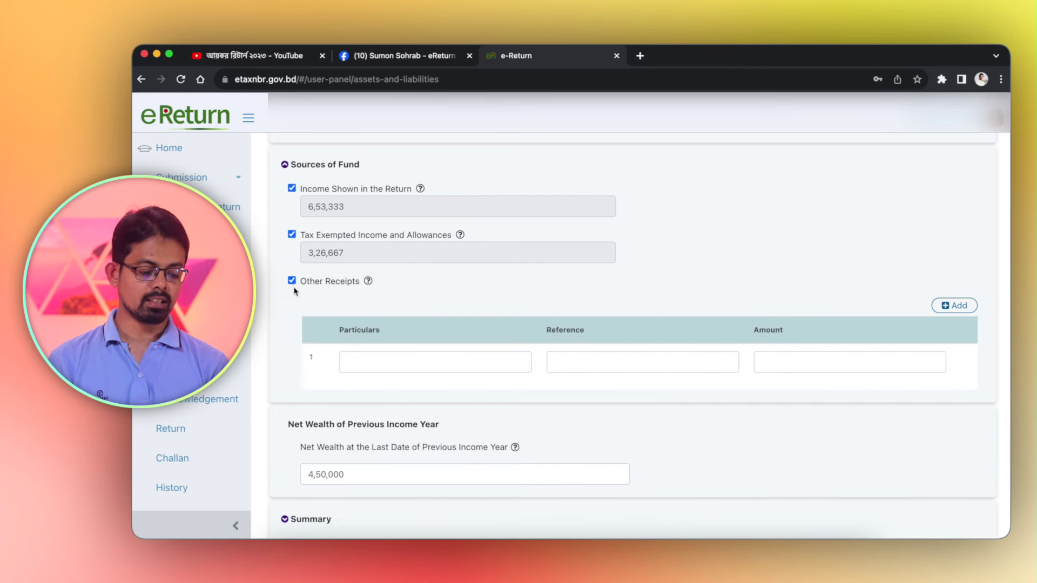
{"action": "left_click", "coordinate": [292, 281]}
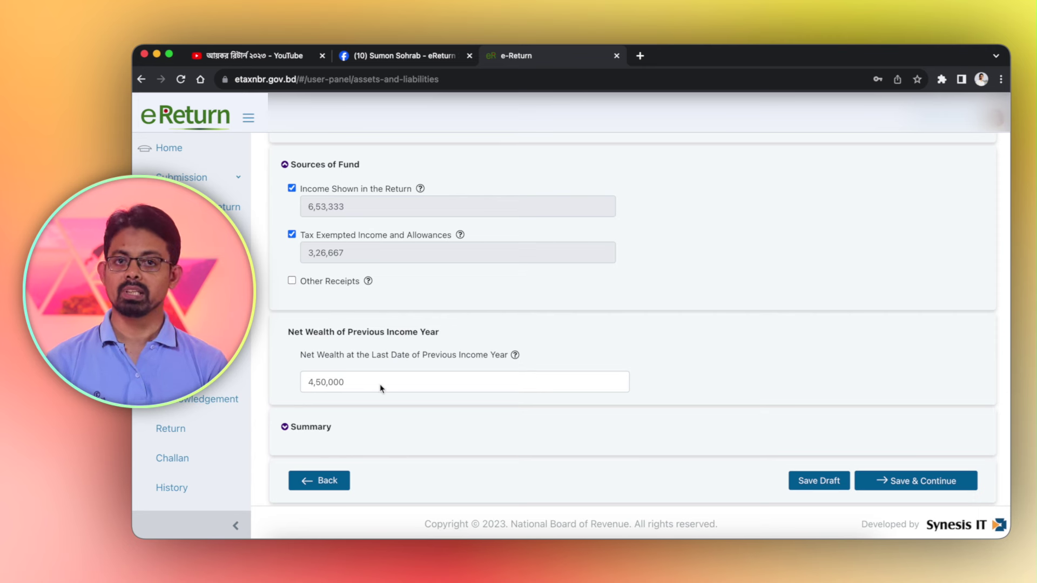
{"action": "scroll", "coordinate": [365, 382], "scroll_direction": "down", "scroll_amount": 1}
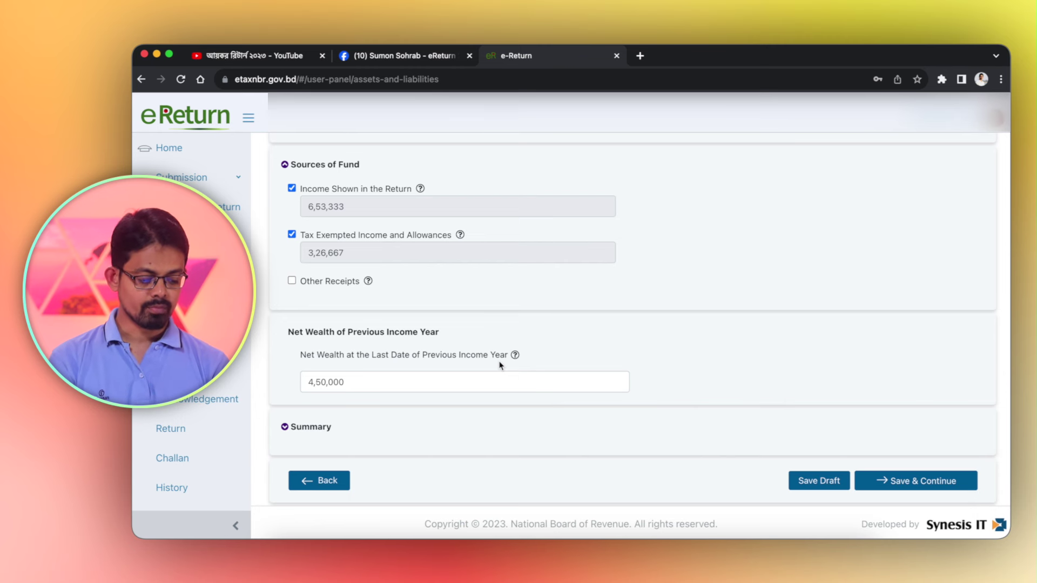
Expand the Summary and examine the Difference and Gross Wealth amounts
{"action": "left_click", "coordinate": [284, 427]}
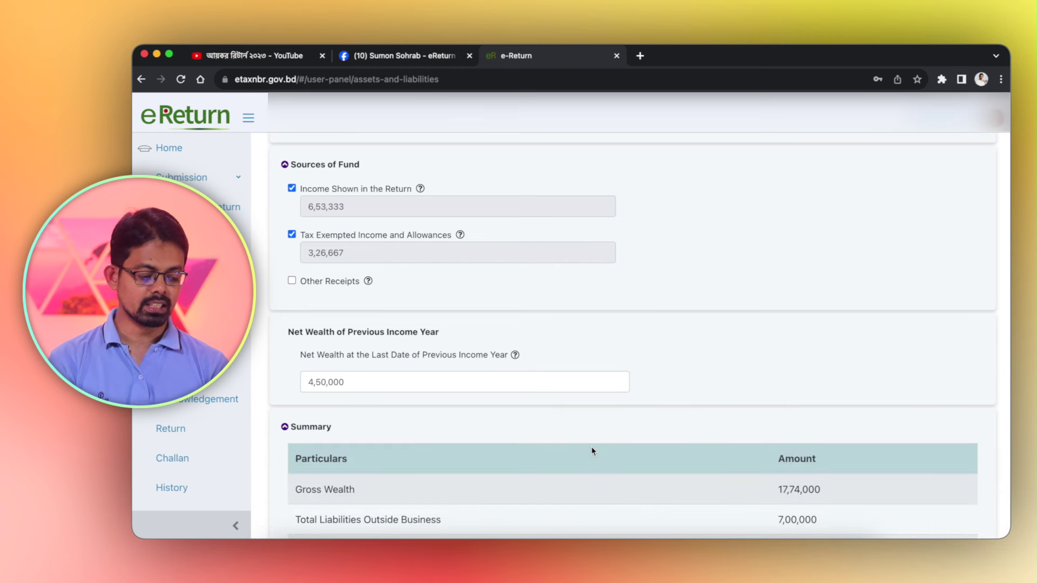
{"action": "scroll", "coordinate": [592, 450], "scroll_direction": "down", "scroll_amount": 5}
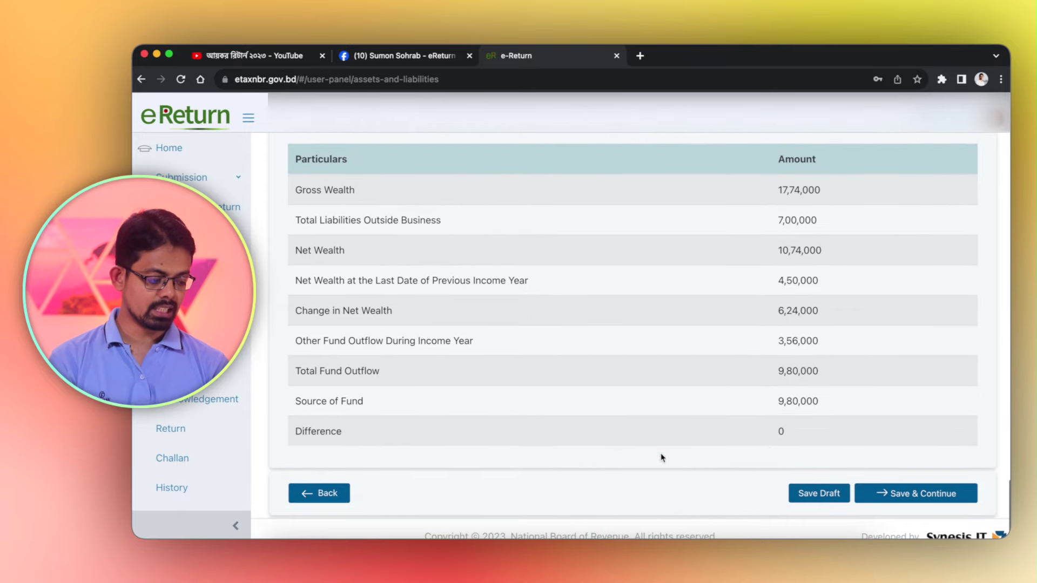
{"action": "left_click_drag", "start_coordinate": [785, 436], "coordinate": [760, 440]}
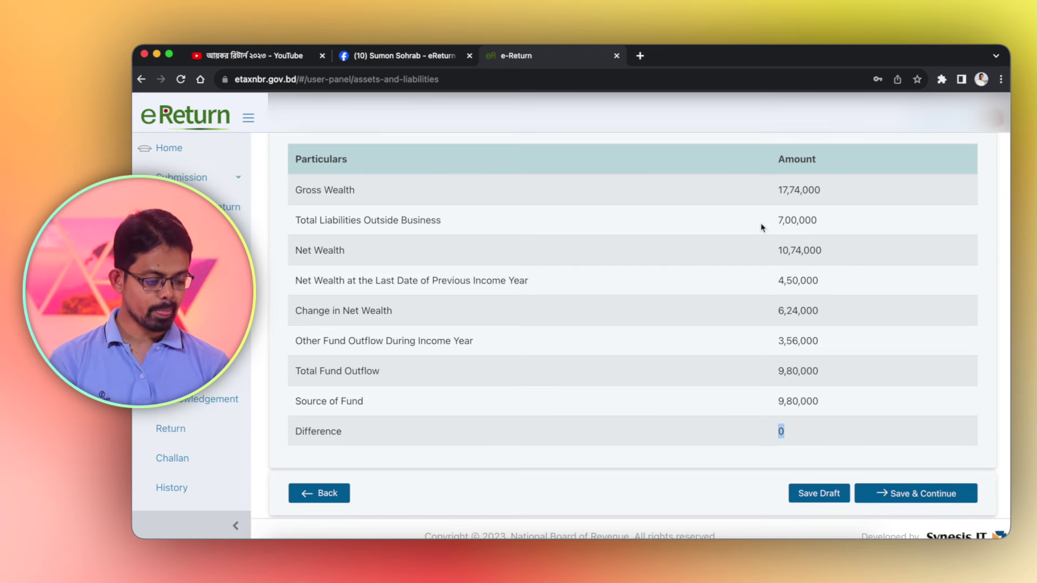
{"action": "left_click_drag", "start_coordinate": [778, 190], "coordinate": [857, 193]}
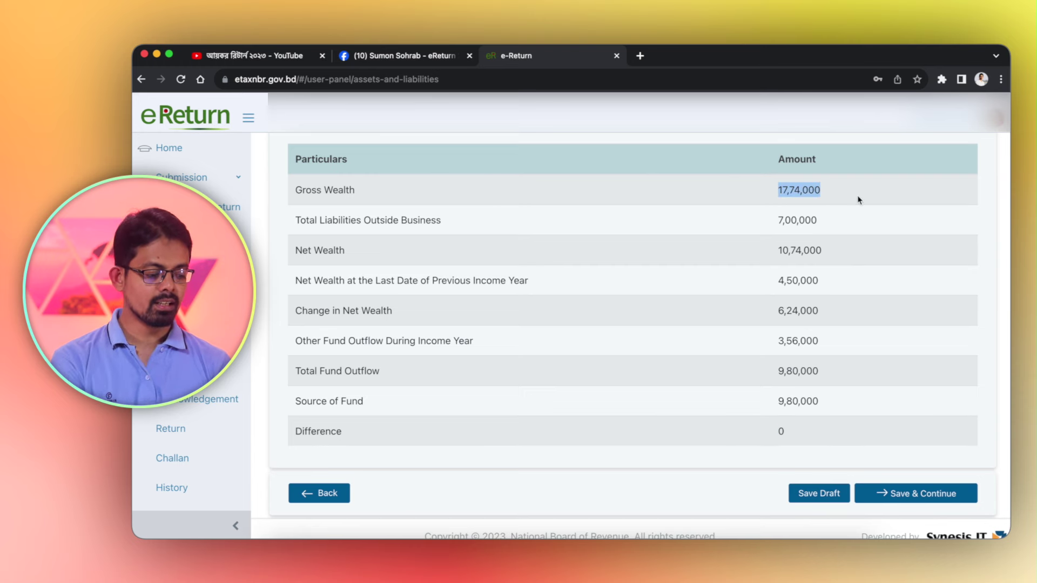
Trace the Gross Wealth amount through the business capital, property, securities and deposit entries under Assets, and return to the Summary
{"action": "scroll", "coordinate": [857, 195], "scroll_direction": "up", "scroll_amount": 10}
{"action": "scroll", "coordinate": [857, 196], "scroll_direction": "up", "scroll_amount": 15}
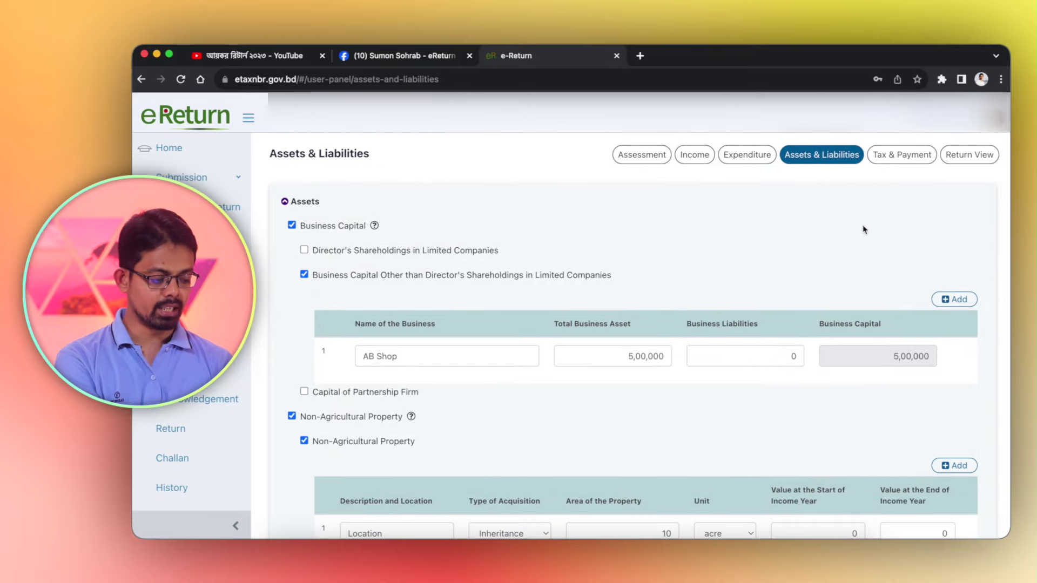
{"action": "scroll", "coordinate": [925, 383], "scroll_direction": "down", "scroll_amount": 1}
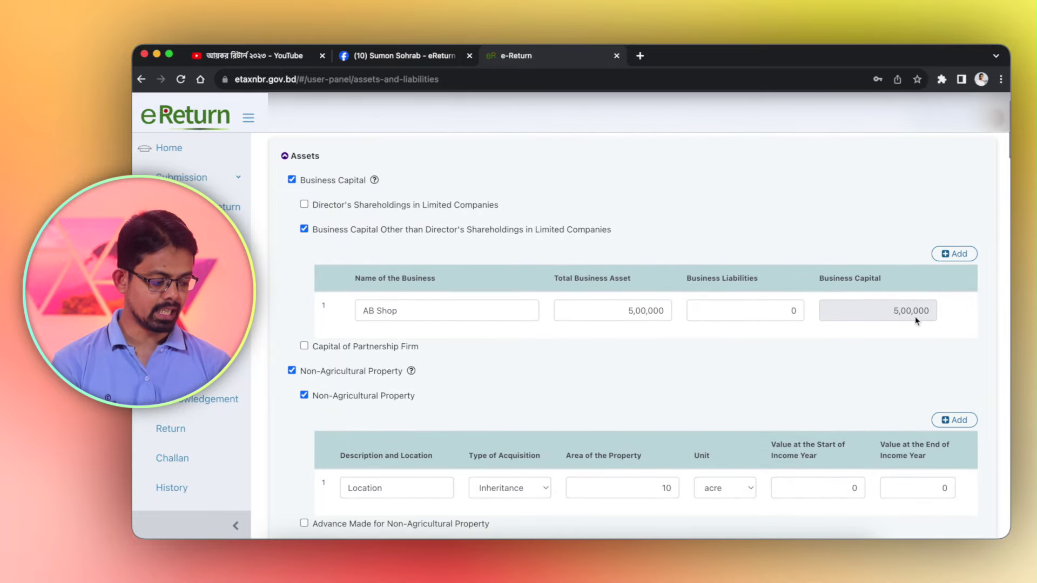
{"action": "scroll", "coordinate": [915, 319], "scroll_direction": "down", "scroll_amount": 3}
{"action": "scroll", "coordinate": [916, 319], "scroll_direction": "down", "scroll_amount": 5}
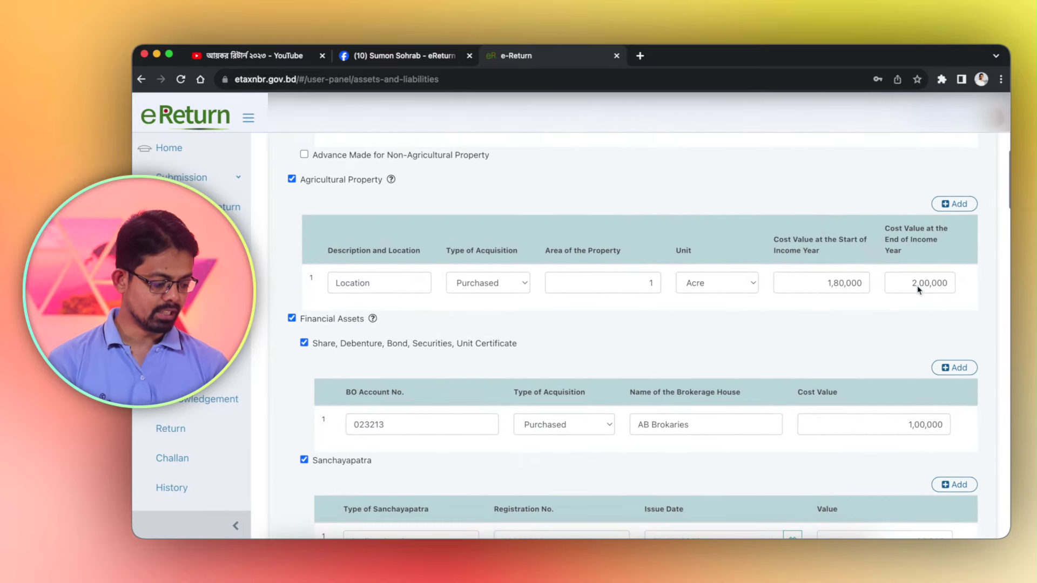
{"action": "scroll", "coordinate": [917, 285], "scroll_direction": "down", "scroll_amount": 4}
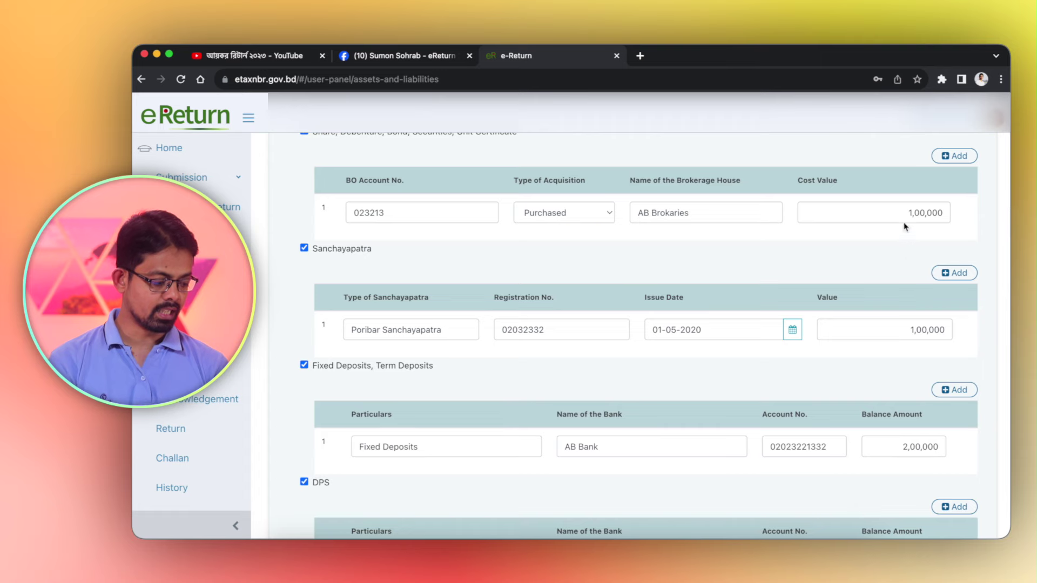
{"action": "scroll", "coordinate": [909, 333], "scroll_direction": "down", "scroll_amount": 6}
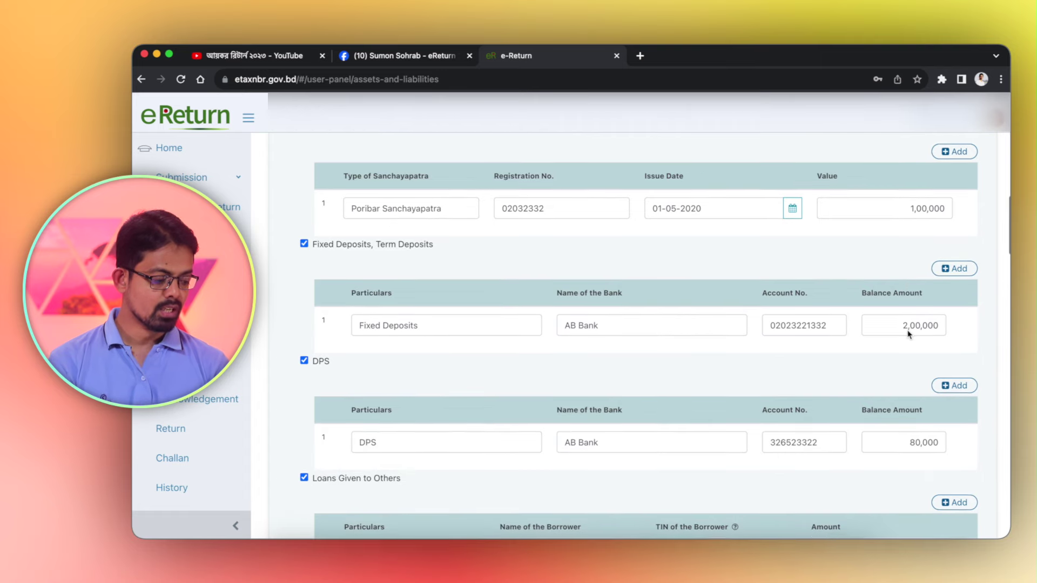
{"action": "scroll", "coordinate": [908, 333], "scroll_direction": "down", "scroll_amount": 20}
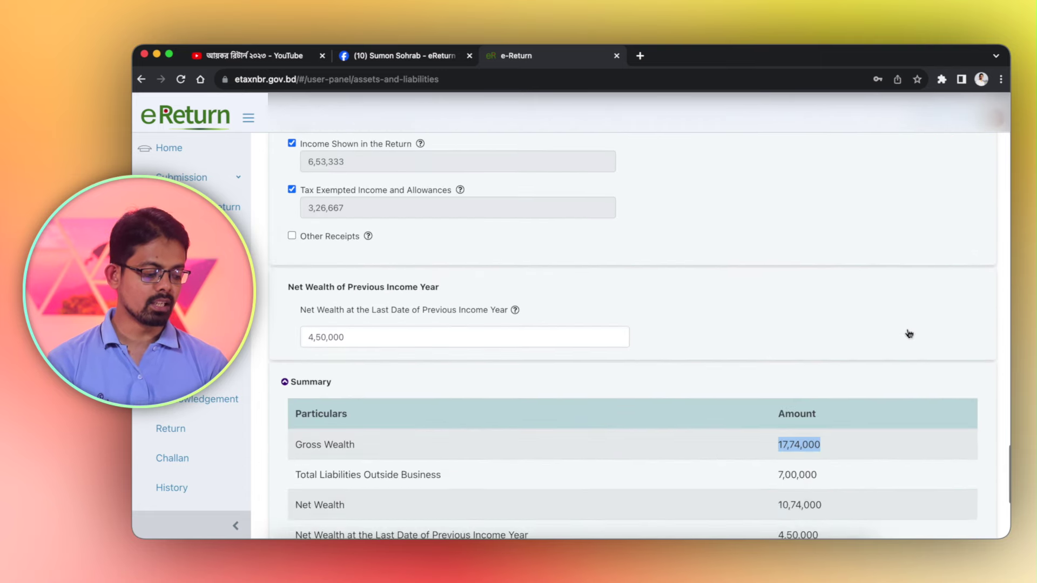
{"action": "left_click", "coordinate": [816, 263]}
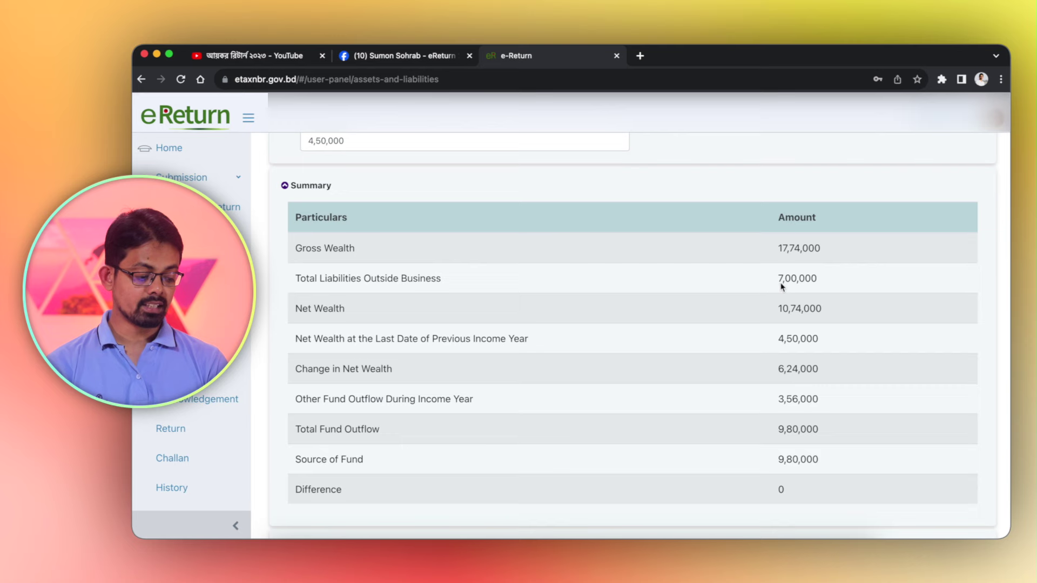
Check the Summary's Total Liabilities Outside Business against the personal loan entry under Liabilities (Outside Business)
{"action": "scroll", "coordinate": [781, 286], "scroll_direction": "up", "scroll_amount": 10}
{"action": "scroll", "coordinate": [781, 286], "scroll_direction": "up", "scroll_amount": 6}
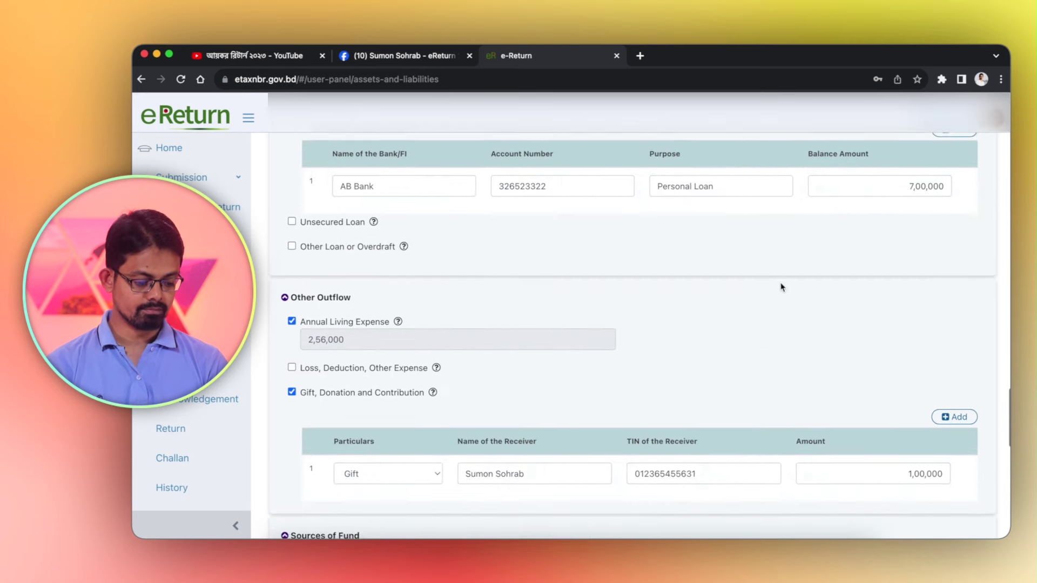
{"action": "scroll", "coordinate": [778, 239], "scroll_direction": "down", "scroll_amount": 1}
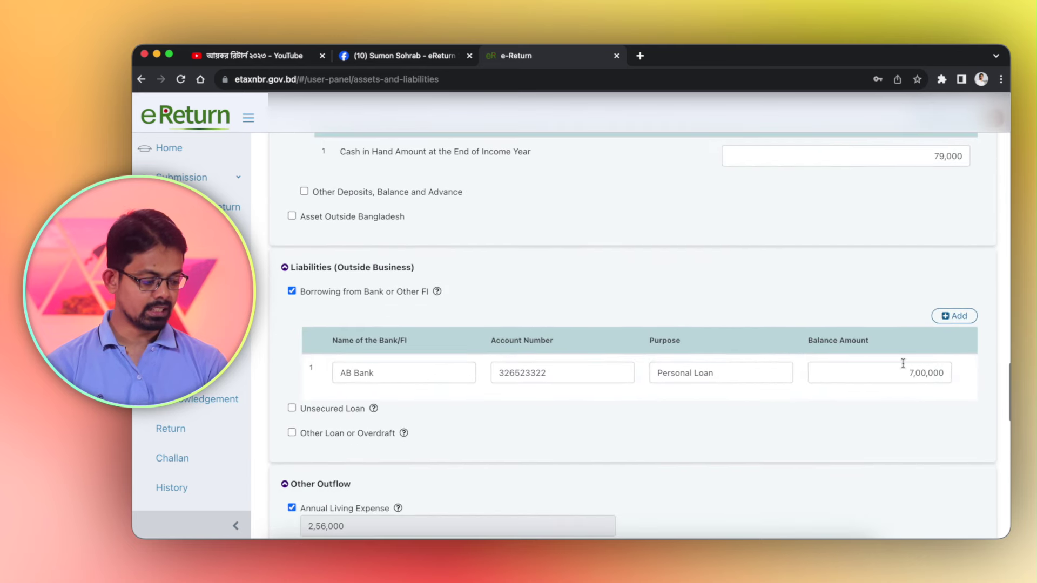
{"action": "scroll", "coordinate": [922, 376], "scroll_direction": "down", "scroll_amount": 15}
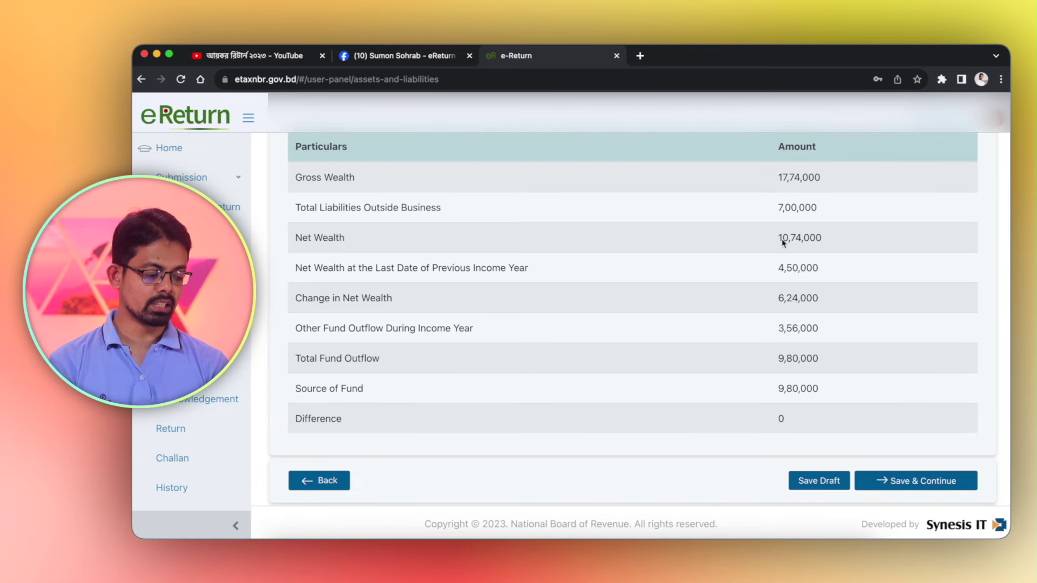
Examine the Summary's net wealth, previous year's net wealth, change in net wealth, and total fund outflow amounts
{"action": "left_click_drag", "start_coordinate": [782, 239], "coordinate": [877, 247]}
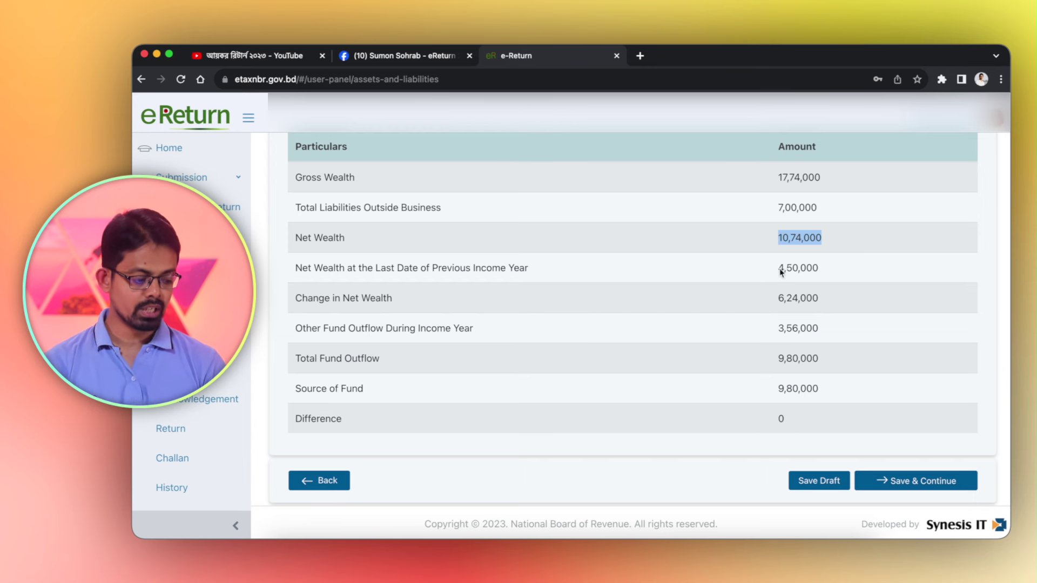
{"action": "left_click_drag", "start_coordinate": [778, 269], "coordinate": [856, 268]}
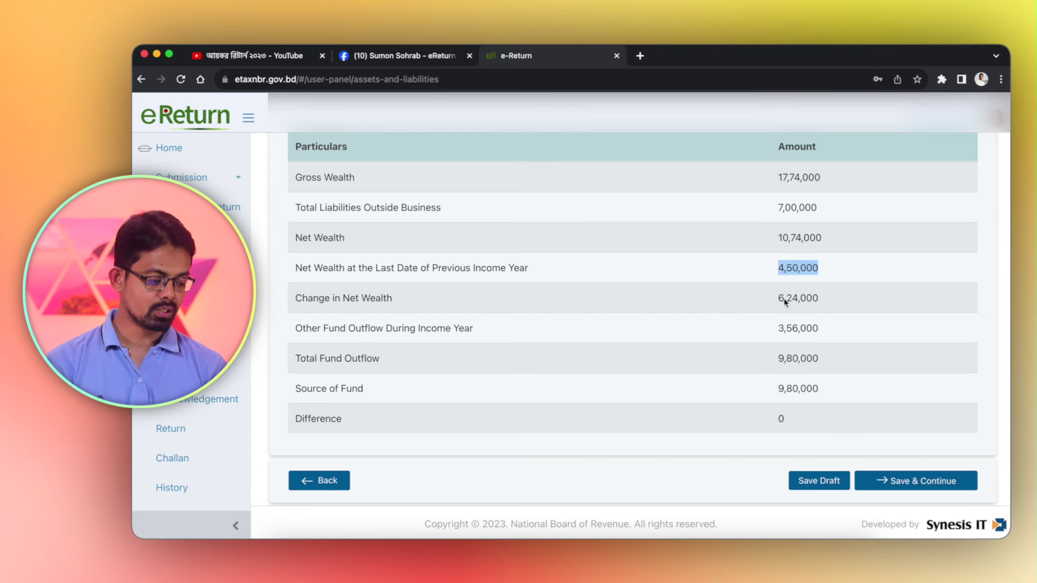
{"action": "left_click_drag", "start_coordinate": [778, 297], "coordinate": [849, 312]}
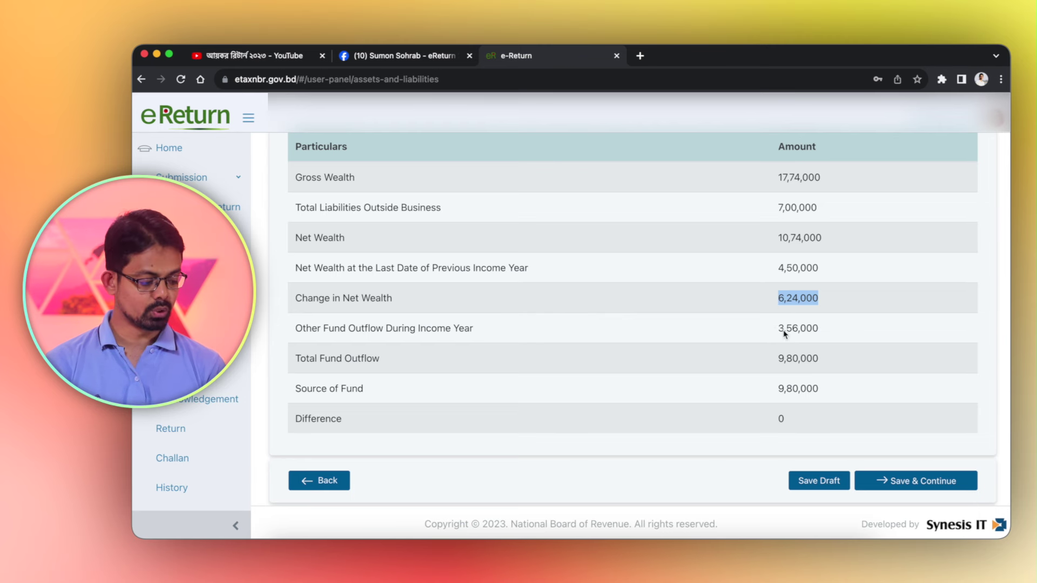
{"action": "left_click", "coordinate": [777, 359]}
{"action": "left_click_drag", "start_coordinate": [777, 360], "coordinate": [879, 377]}
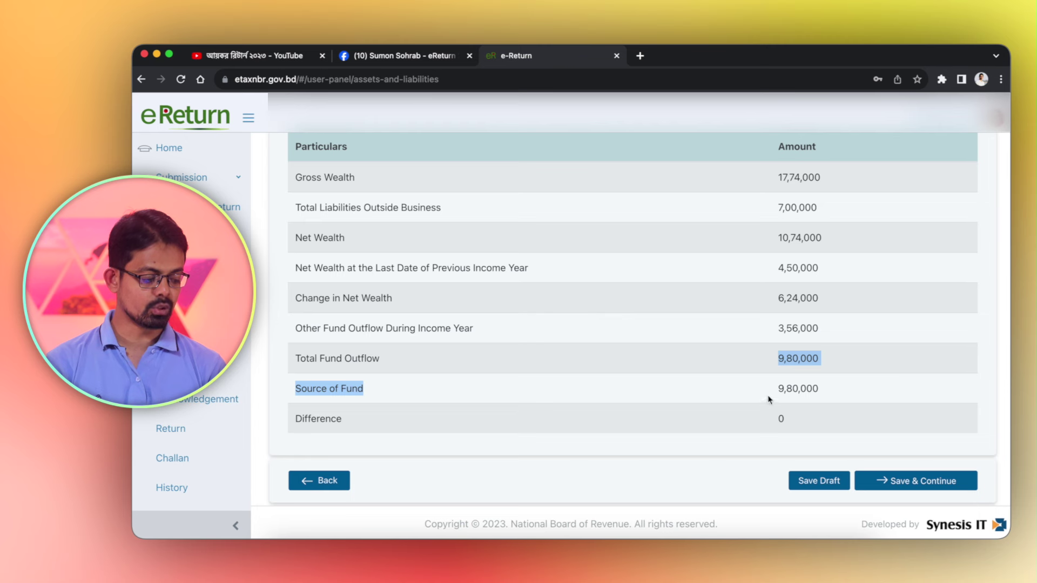
Examine the Summary's Source of Fund amount, inspect the Cash in Hand amount under Assets, and recheck the Summary's Difference
{"action": "left_click_drag", "start_coordinate": [776, 386], "coordinate": [823, 395]}
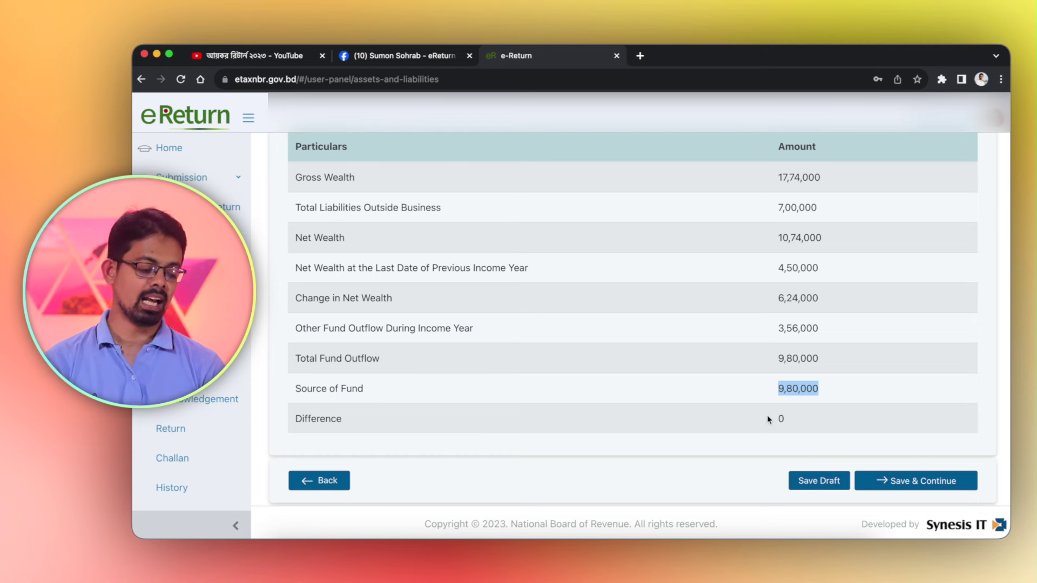
{"action": "scroll", "coordinate": [767, 416], "scroll_direction": "up", "scroll_amount": 7}
{"action": "scroll", "coordinate": [768, 417], "scroll_direction": "up", "scroll_amount": 7}
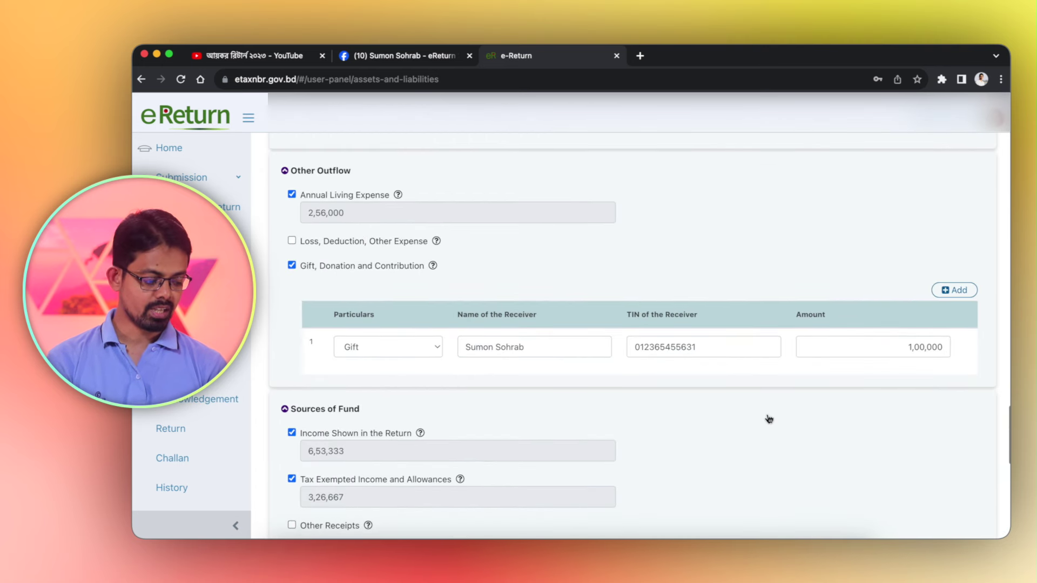
{"action": "scroll", "coordinate": [768, 420], "scroll_direction": "up", "scroll_amount": 6}
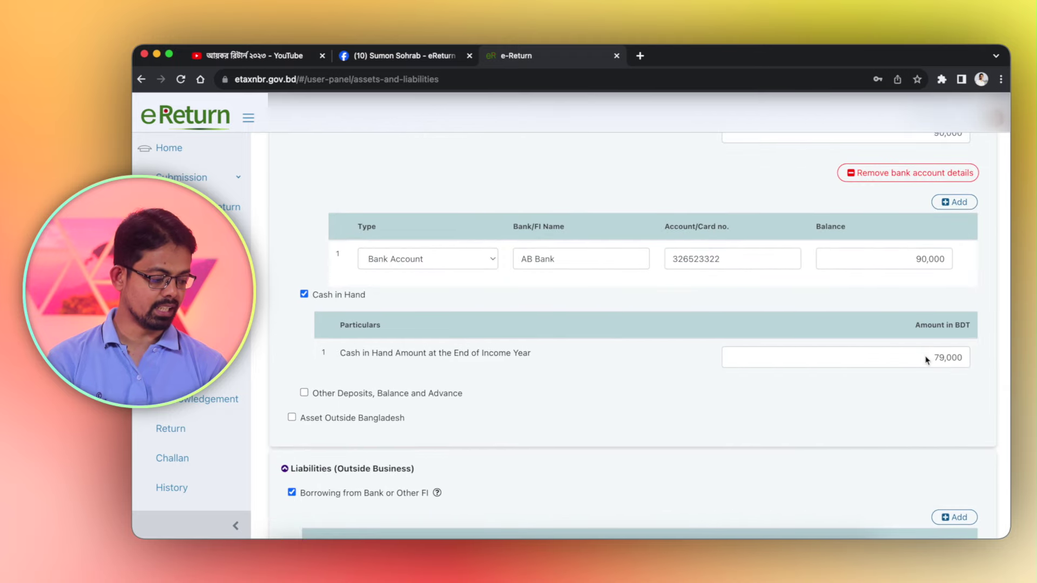
{"action": "left_click", "coordinate": [927, 361]}
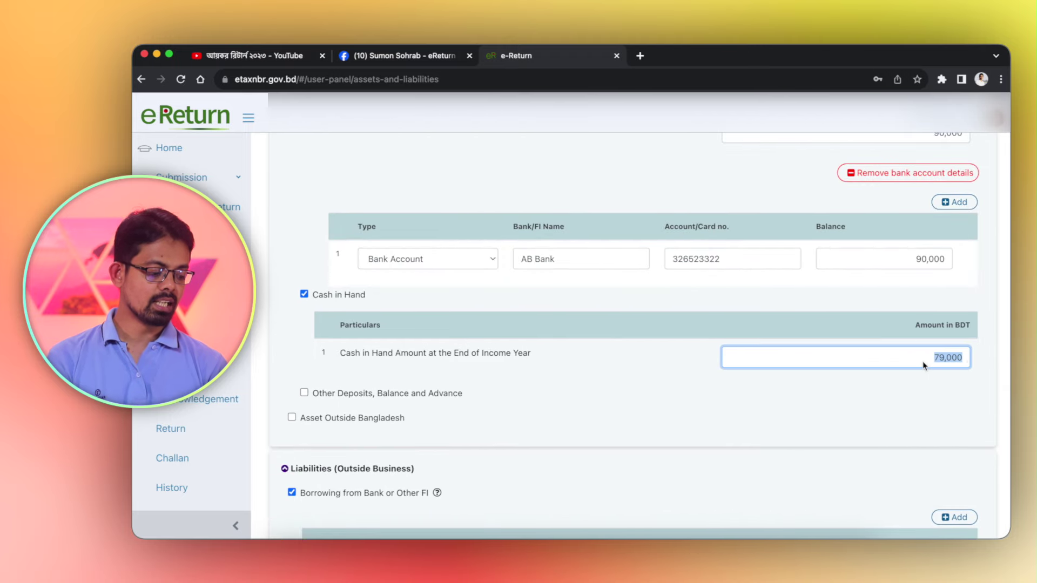
{"action": "left_click", "coordinate": [921, 363]}
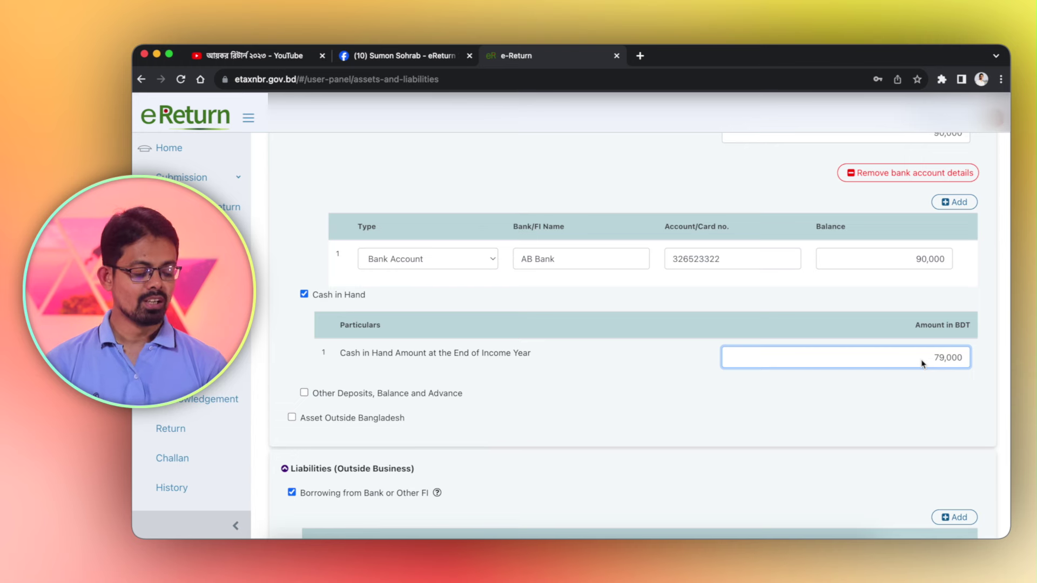
{"action": "scroll", "coordinate": [921, 359], "scroll_direction": "down", "scroll_amount": 15}
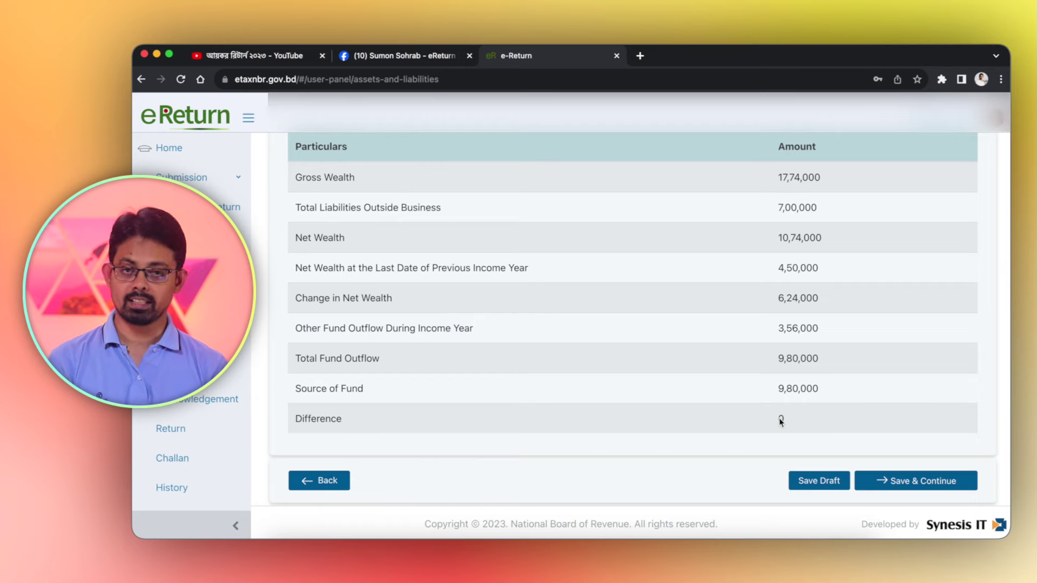
Review the Assets entries from business capital and non-agricultural property down to the bank balance and cash in hand
{"action": "scroll", "coordinate": [780, 422], "scroll_direction": "up", "scroll_amount": 15}
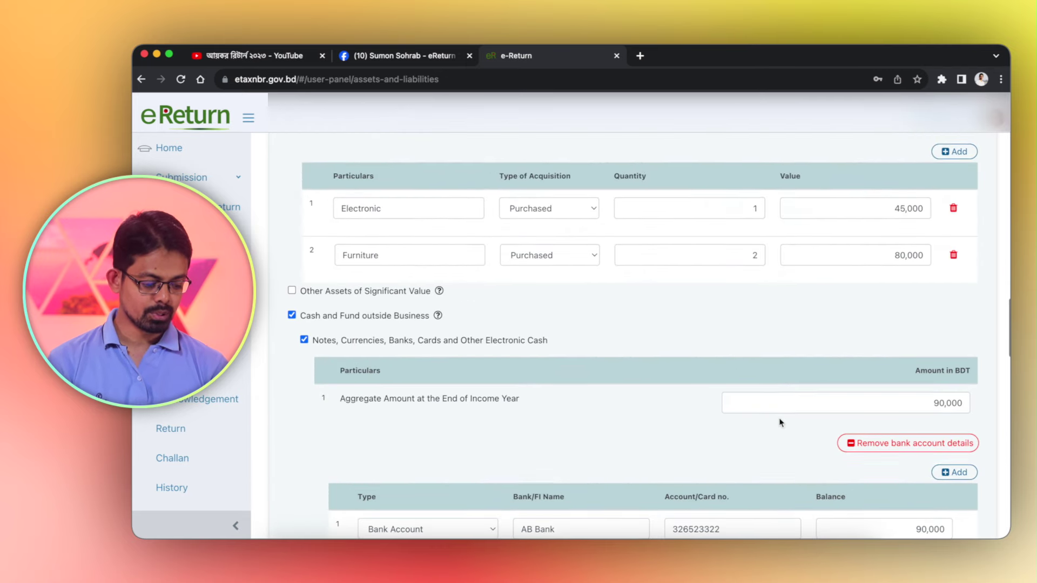
{"action": "scroll", "coordinate": [780, 422], "scroll_direction": "up", "scroll_amount": 15}
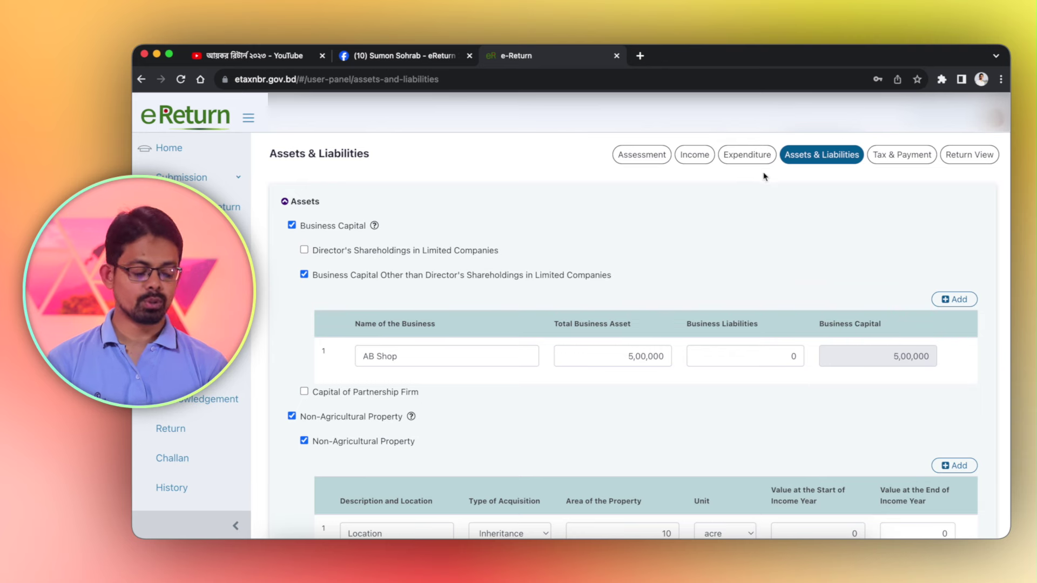
{"action": "scroll", "coordinate": [722, 254], "scroll_direction": "down", "scroll_amount": 15}
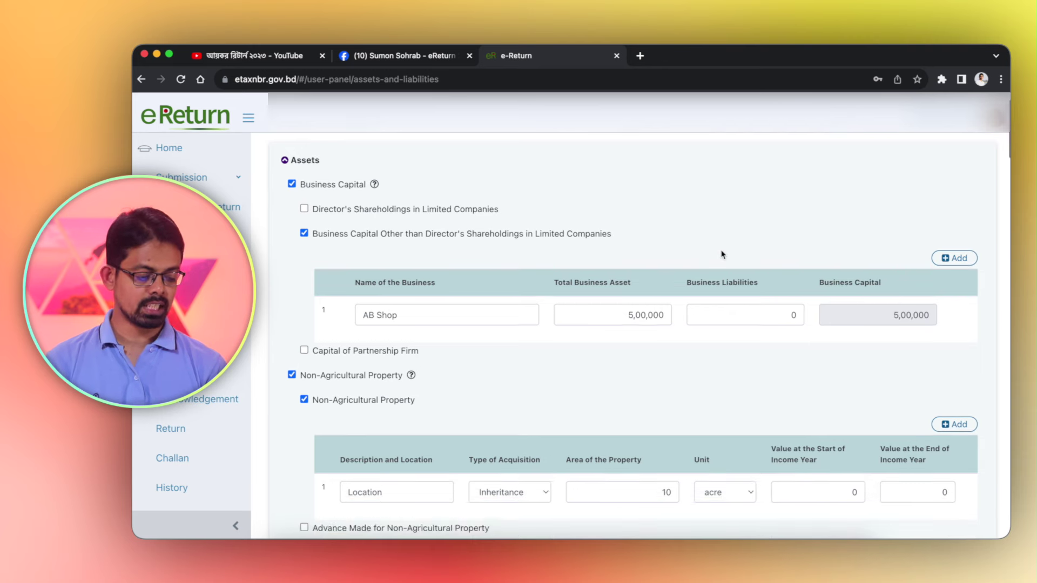
{"action": "scroll", "coordinate": [722, 253], "scroll_direction": "up", "scroll_amount": 7}
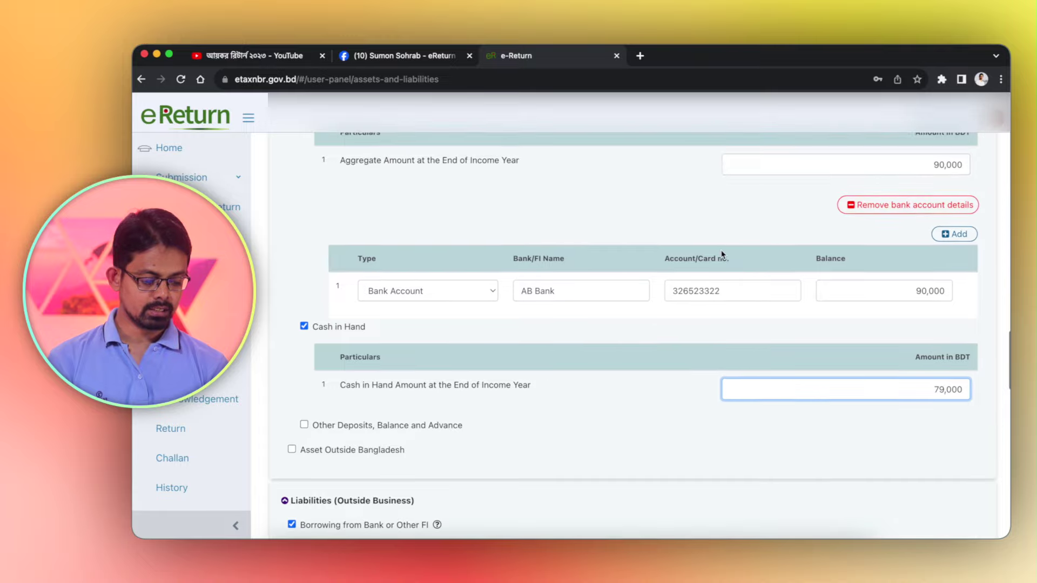
Compare the annual living expense and gift entries under Other Outflow with the Summary's Other Fund Outflow During Income Year
{"action": "scroll", "coordinate": [723, 254], "scroll_direction": "down", "scroll_amount": 11}
{"action": "scroll", "coordinate": [723, 254], "scroll_direction": "down", "scroll_amount": 3}
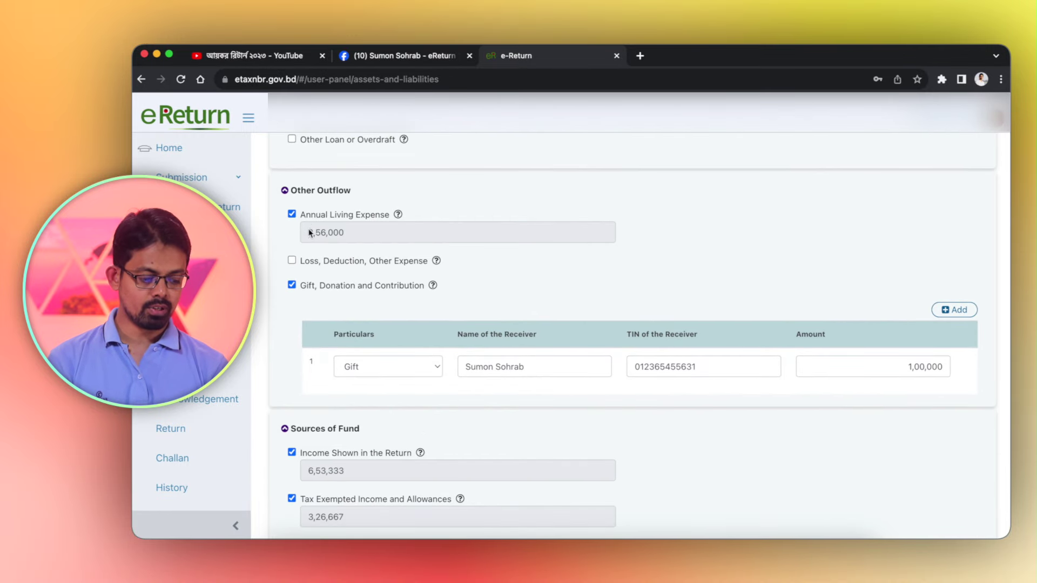
{"action": "scroll", "coordinate": [484, 294], "scroll_direction": "down", "scroll_amount": 12}
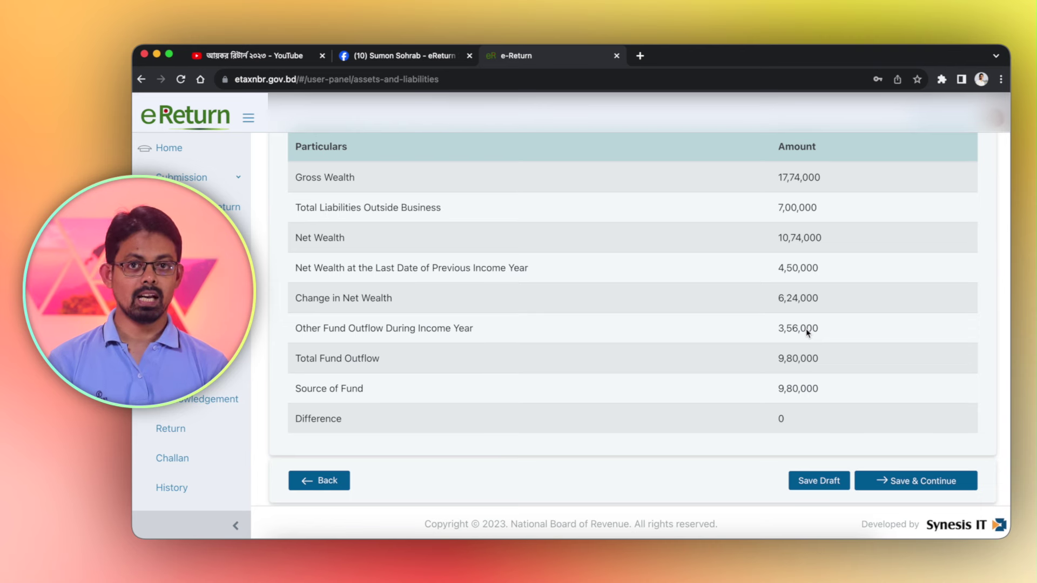
{"action": "scroll", "coordinate": [806, 331], "scroll_direction": "up", "scroll_amount": 10}
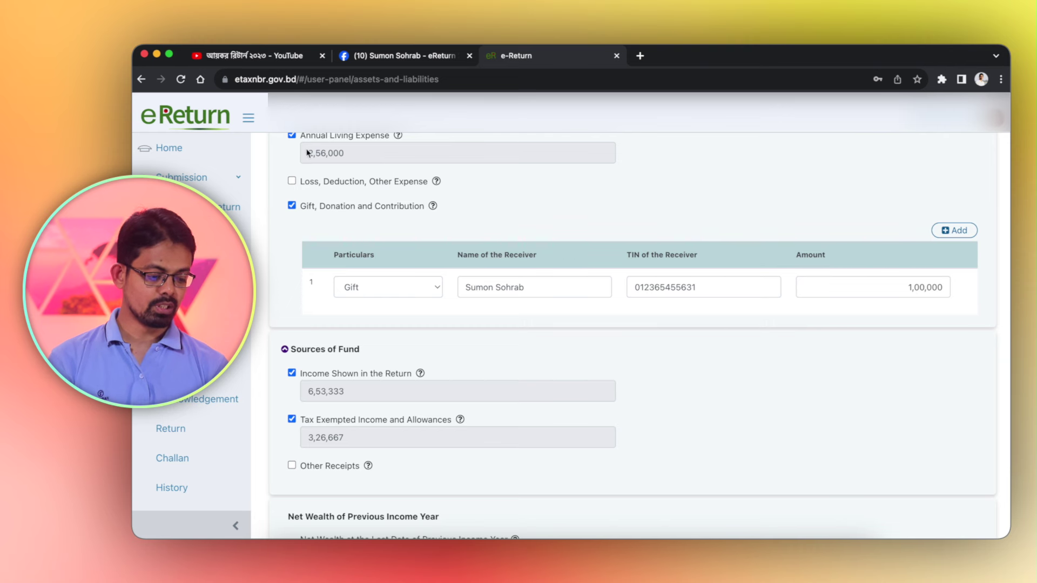
{"action": "scroll", "coordinate": [861, 371], "scroll_direction": "down", "scroll_amount": 10}
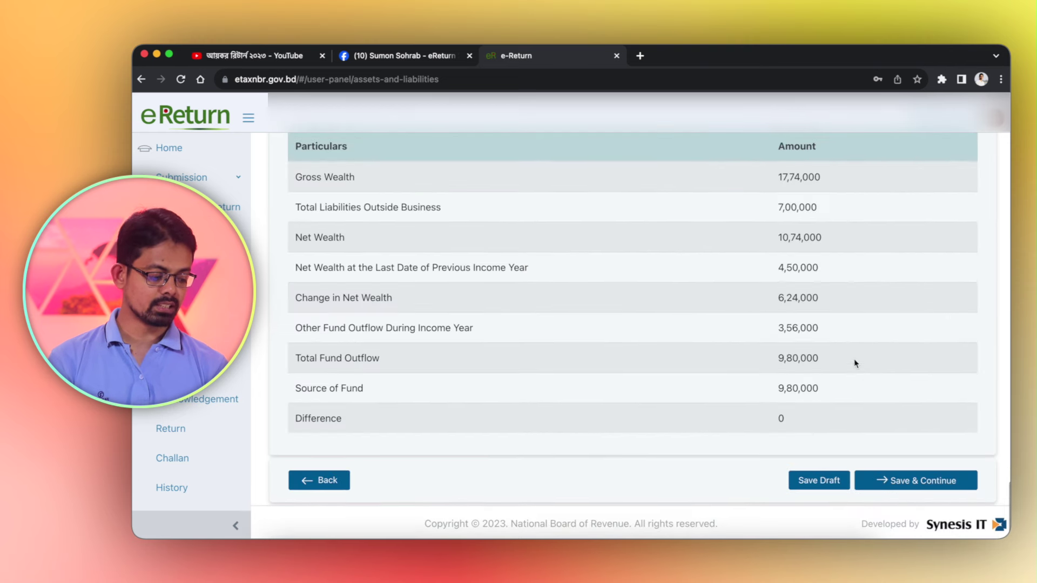
Review the return income and tax-exempted income under Sources of Fund, recheck Other Outflow, and return to the complete Summary
{"action": "scroll", "coordinate": [789, 338], "scroll_direction": "up", "scroll_amount": 10}
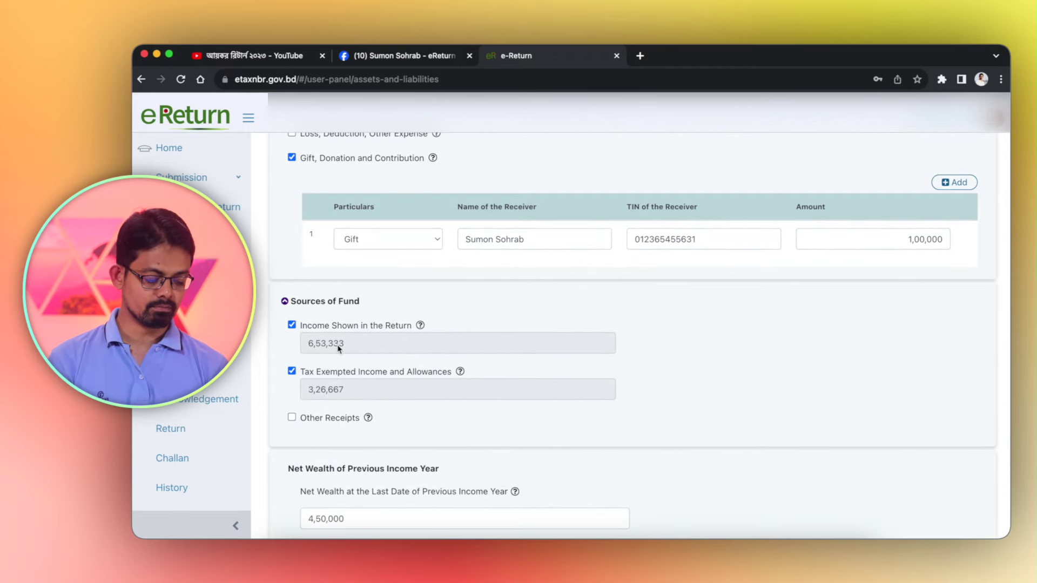
{"action": "scroll", "coordinate": [337, 345], "scroll_direction": "up", "scroll_amount": 1}
{"action": "scroll", "coordinate": [337, 345], "scroll_direction": "down", "scroll_amount": 4}
{"action": "scroll", "coordinate": [337, 344], "scroll_direction": "up", "scroll_amount": 5}
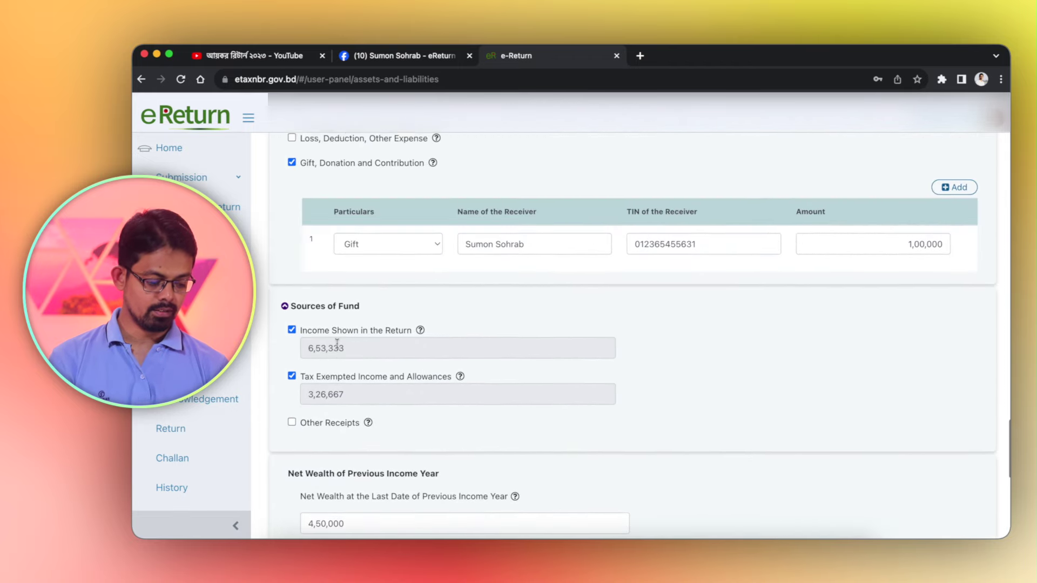
{"action": "scroll", "coordinate": [337, 344], "scroll_direction": "up", "scroll_amount": 1}
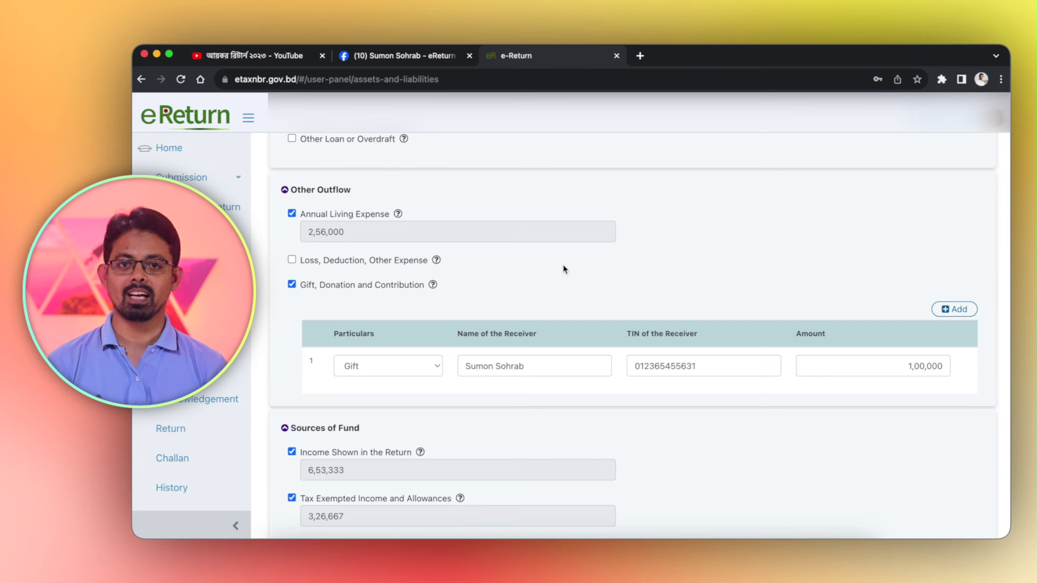
{"action": "scroll", "coordinate": [563, 269], "scroll_direction": "down", "scroll_amount": 10}
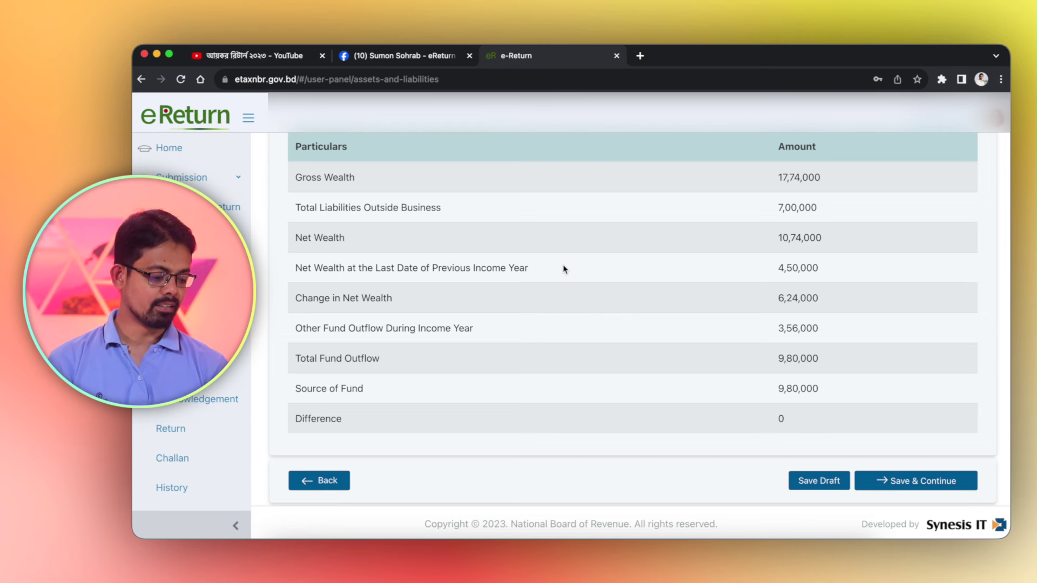
{"action": "scroll", "coordinate": [594, 373], "scroll_direction": "up", "scroll_amount": 1}
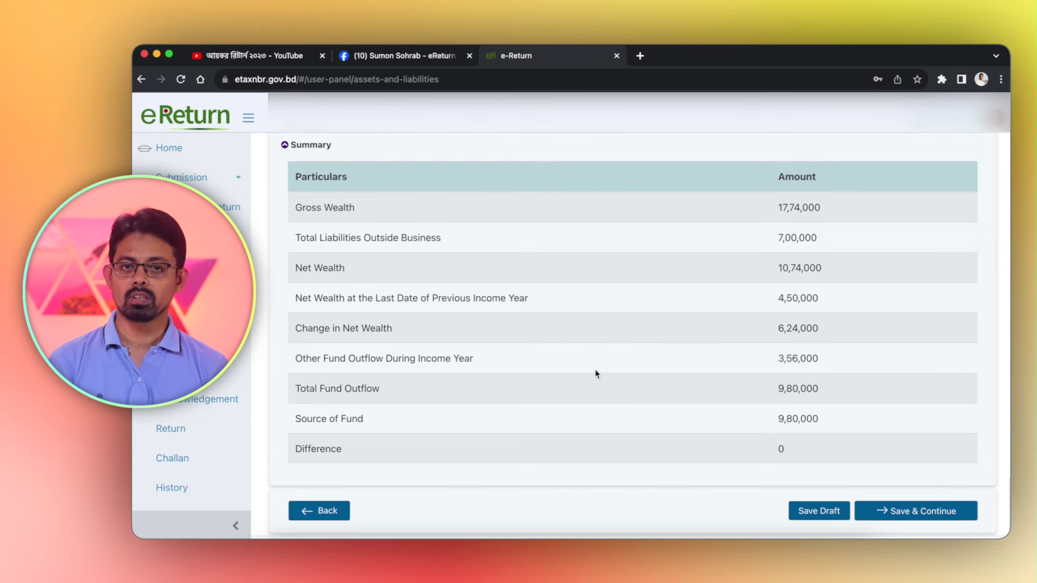